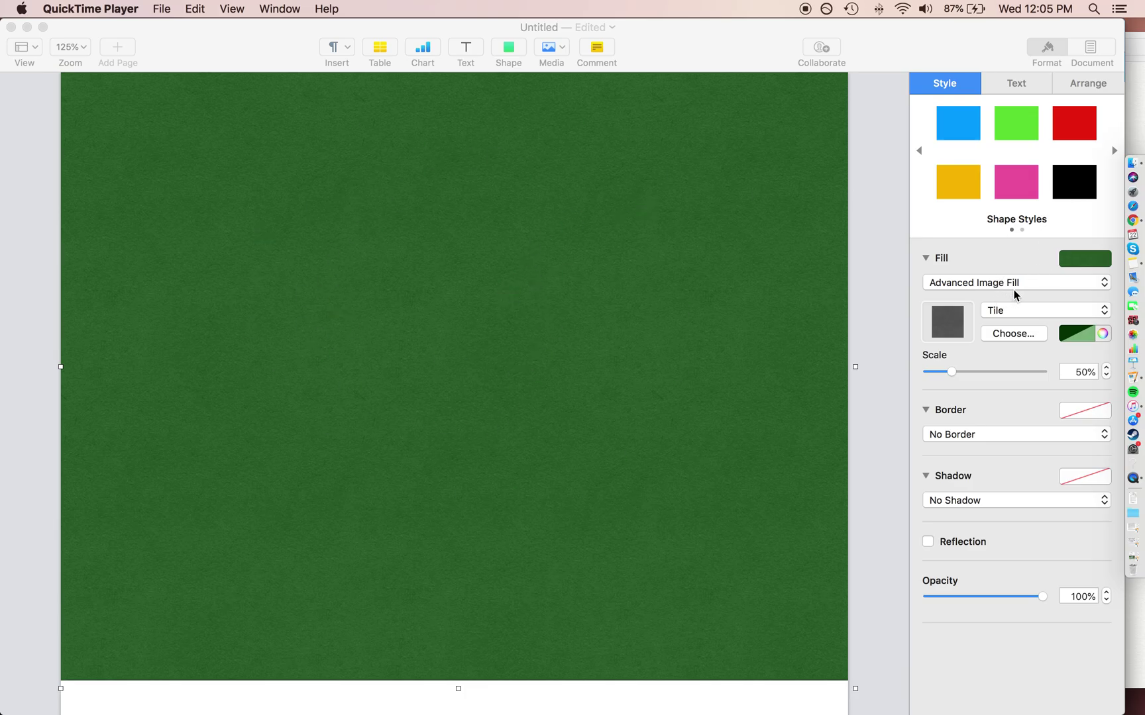
Open the tint colour well for the green grass Advanced Image Fill, then close it
click(1076, 333)
click(1076, 333)
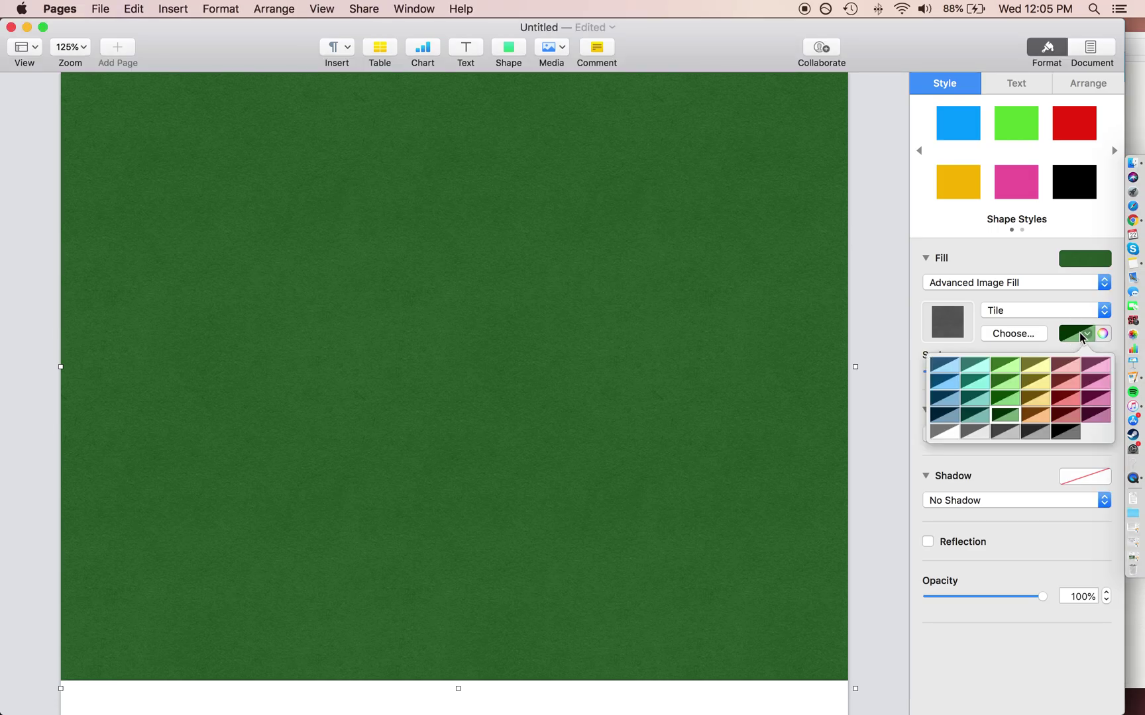
click(984, 259)
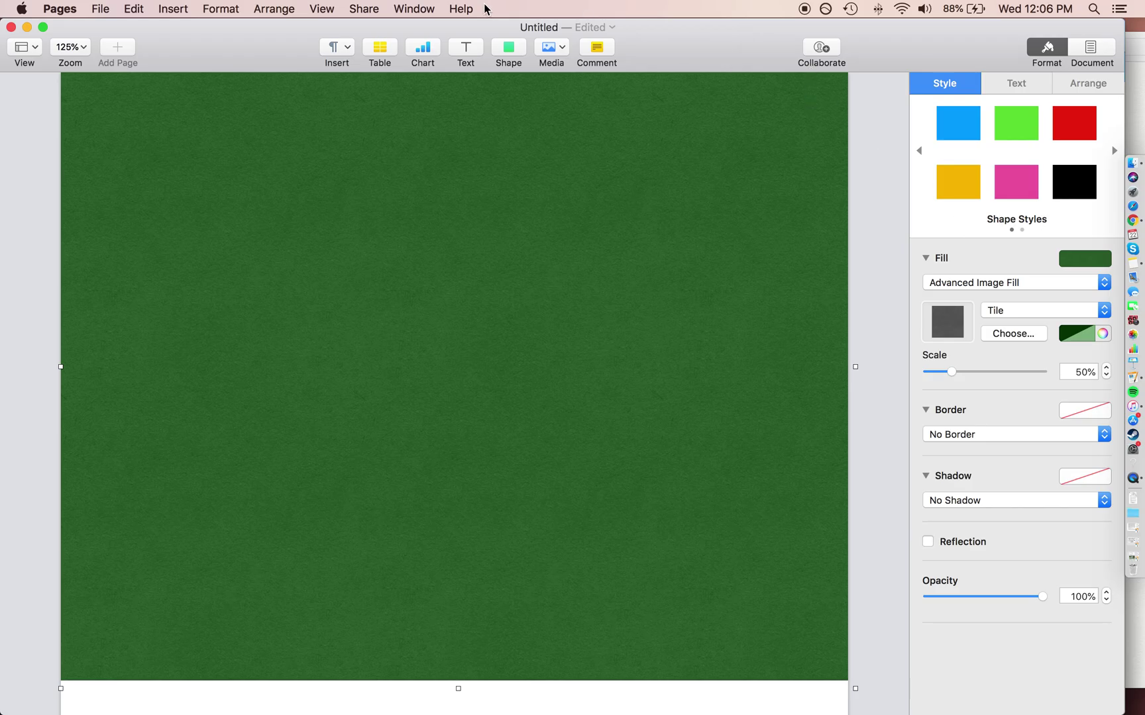
Start a pen path at the track's left, add the first straight, and drop a point below it
click(517, 59)
click(665, 81)
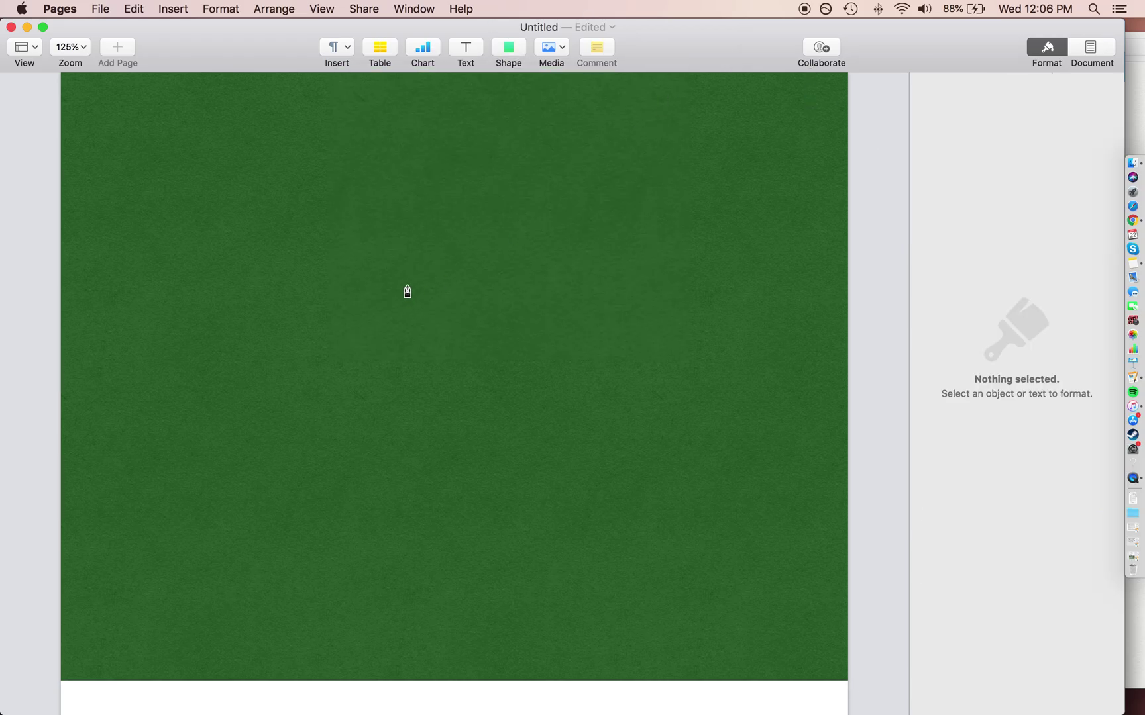
click(322, 225)
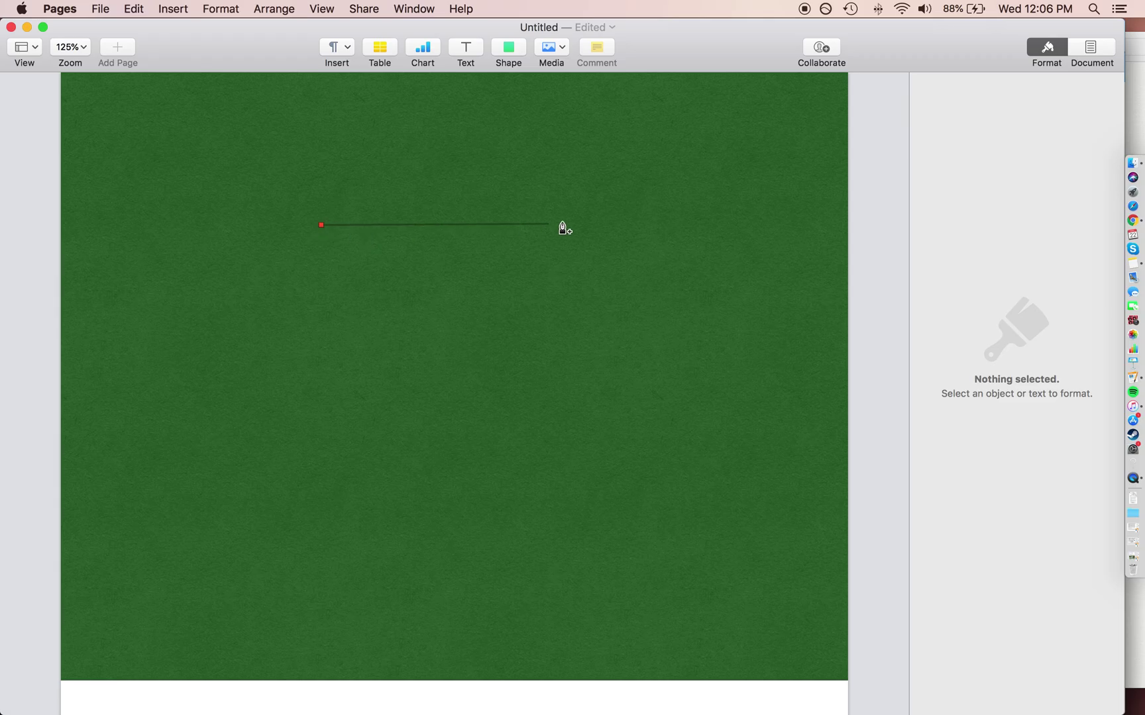
click(604, 224)
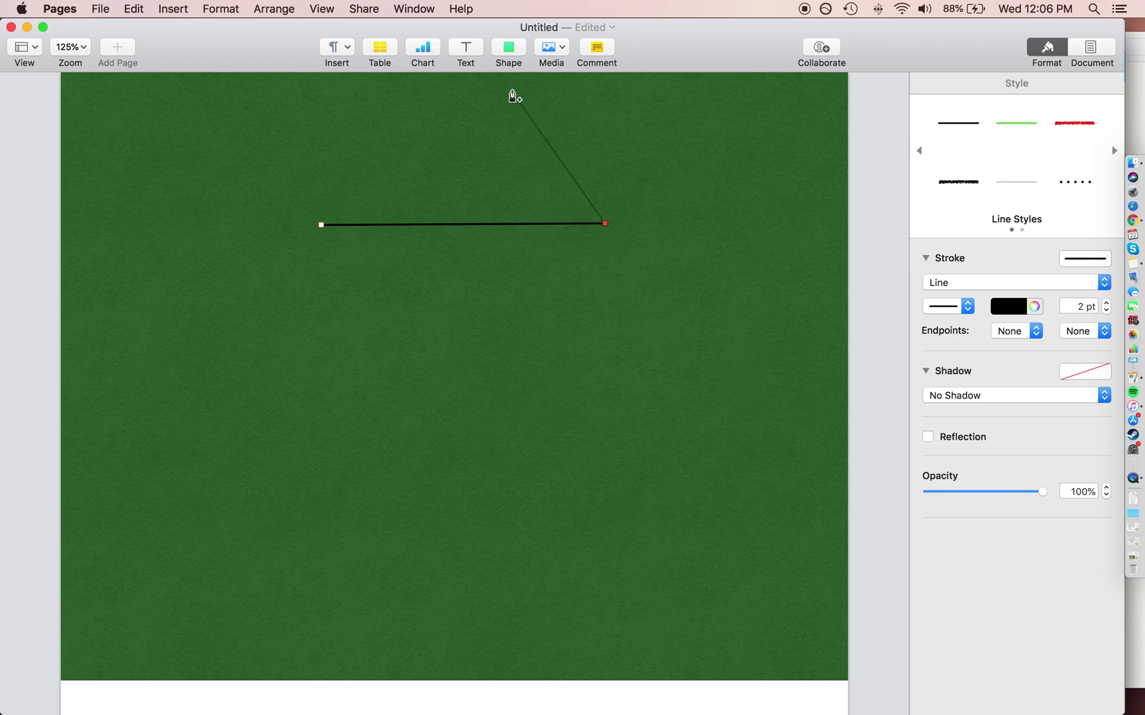
click(508, 48)
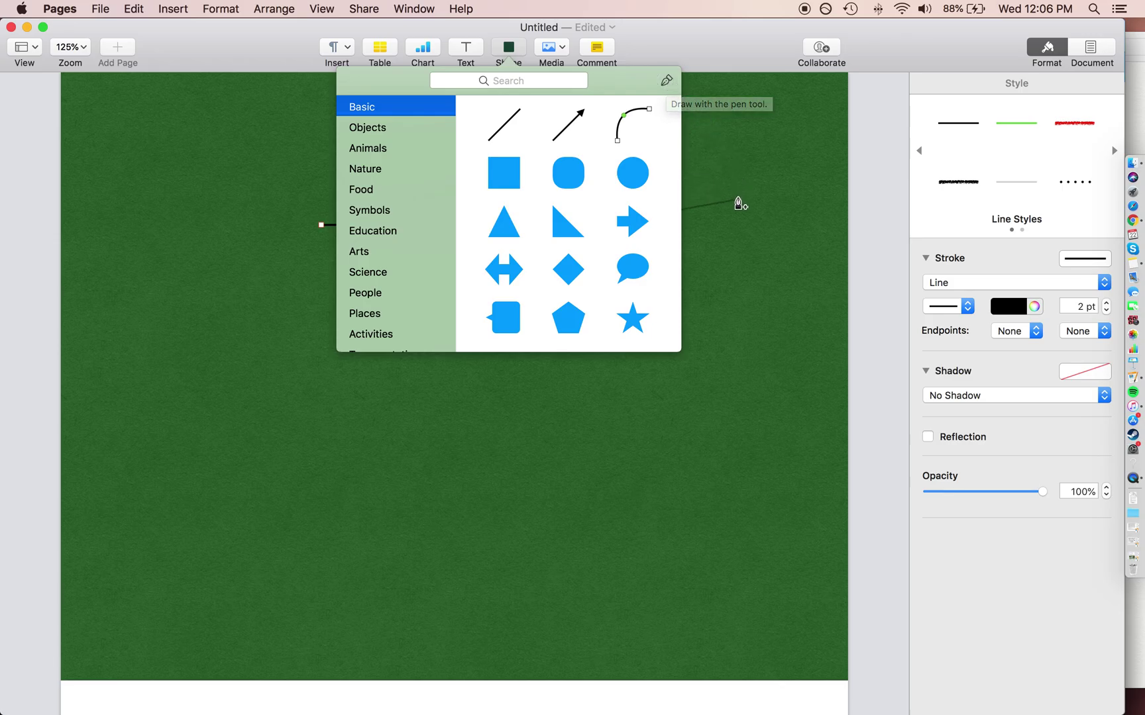
click(717, 259)
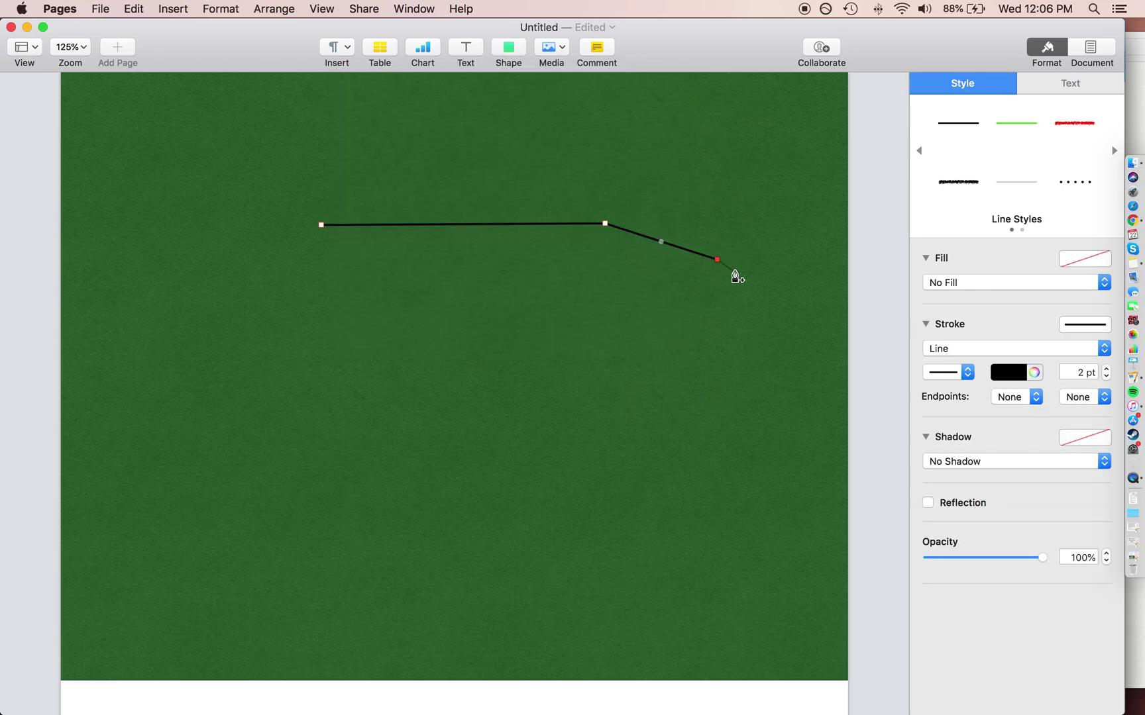
drag(718, 263, 616, 389)
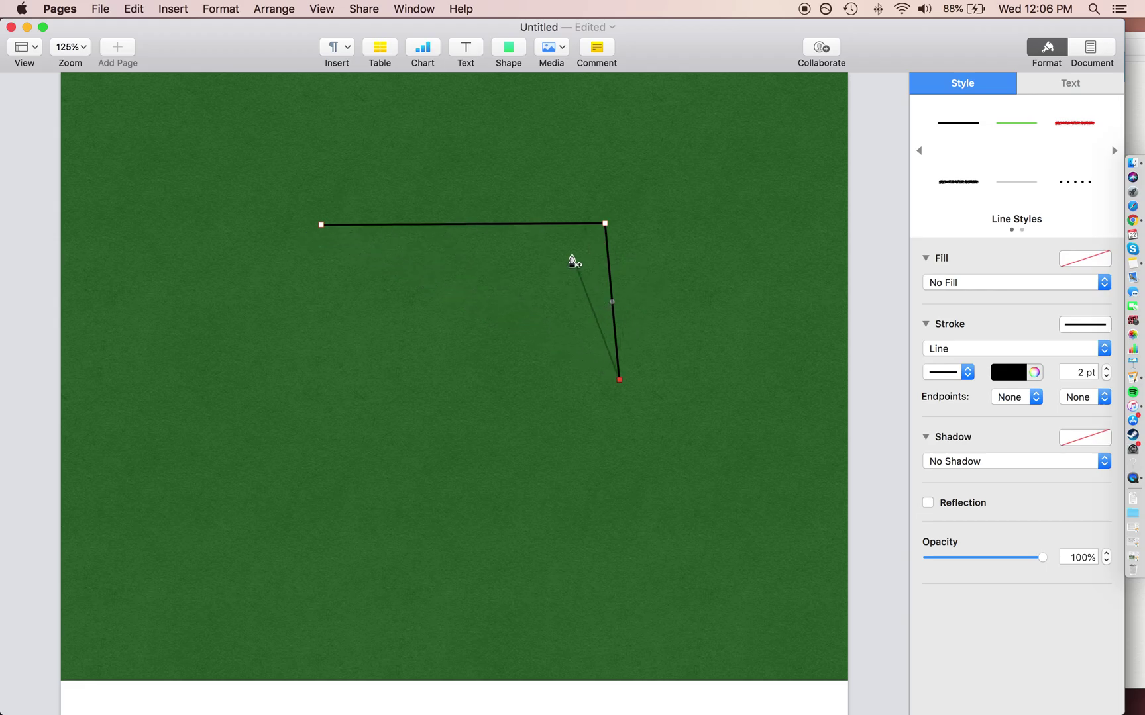
Curve the right loop and bottom edge, close the path at its start, and round the left side
drag(611, 304, 677, 302)
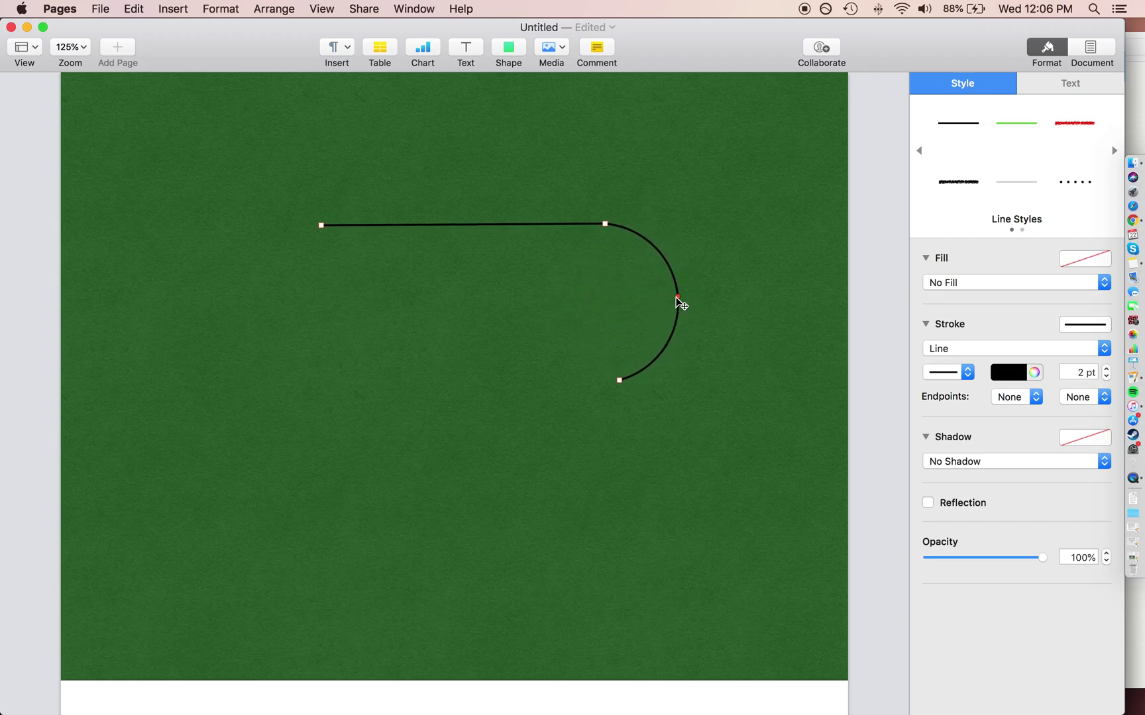
drag(655, 246, 730, 269)
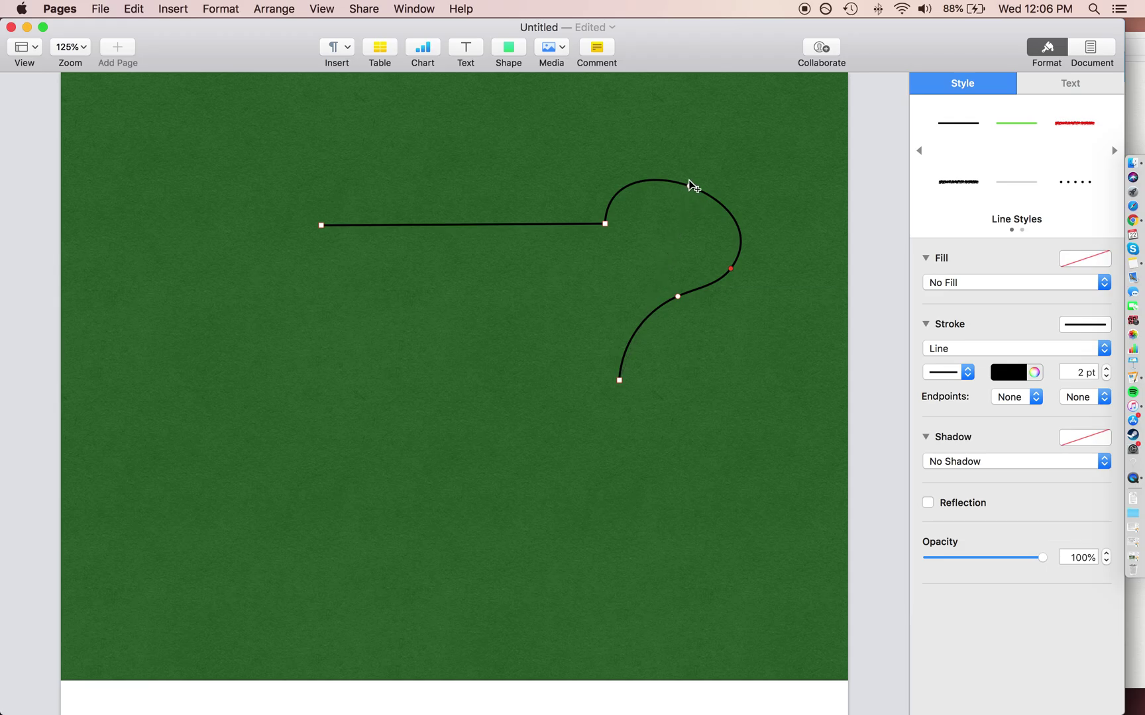
drag(689, 186, 643, 221)
double_click(499, 457)
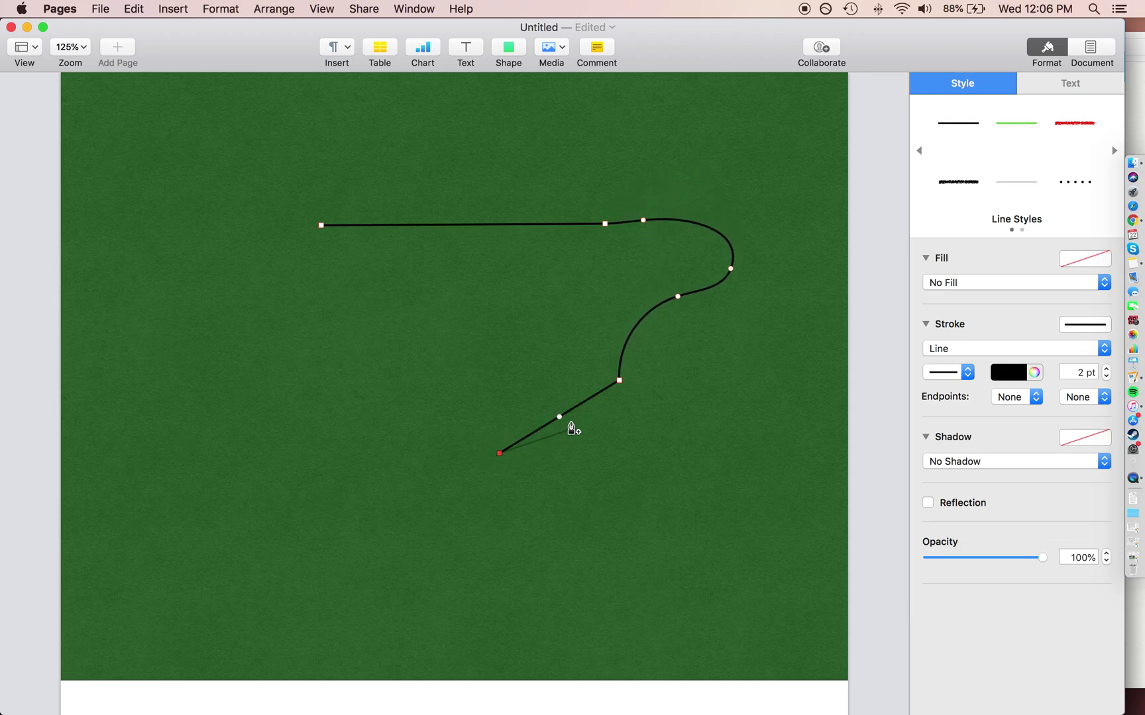
drag(563, 420, 586, 458)
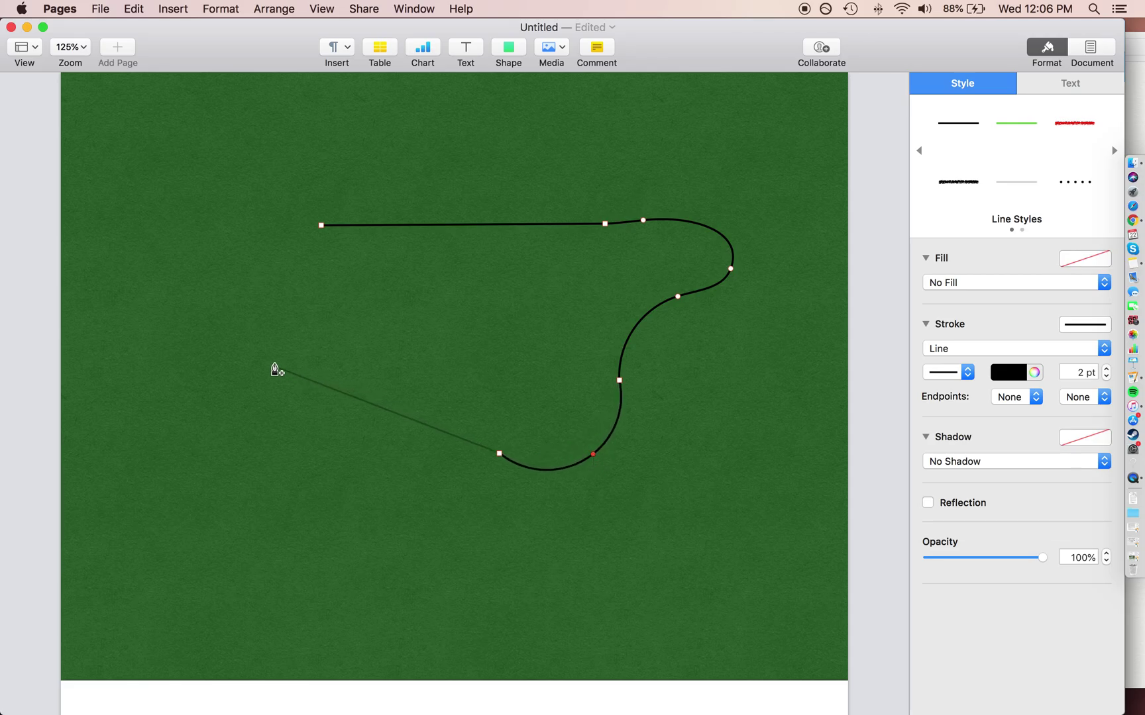
click(258, 351)
click(321, 226)
drag(290, 288, 228, 288)
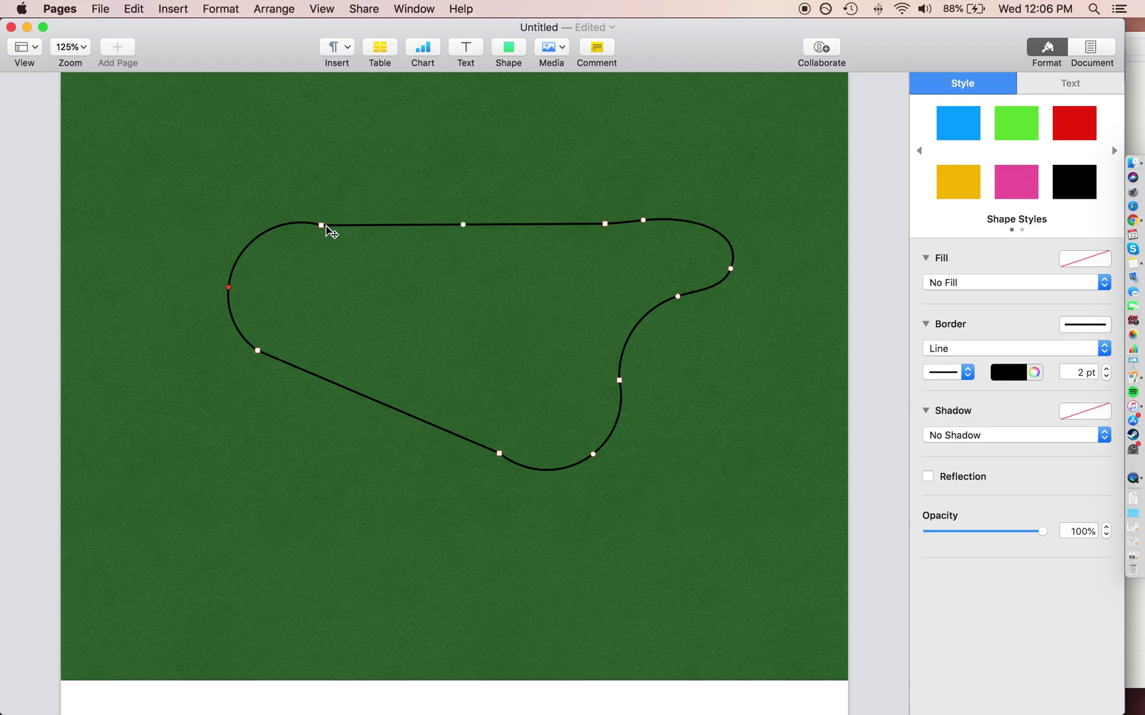
Round the top-left corner and reposition the lower-left, bottom and right nodes of the track
drag(326, 226, 291, 220)
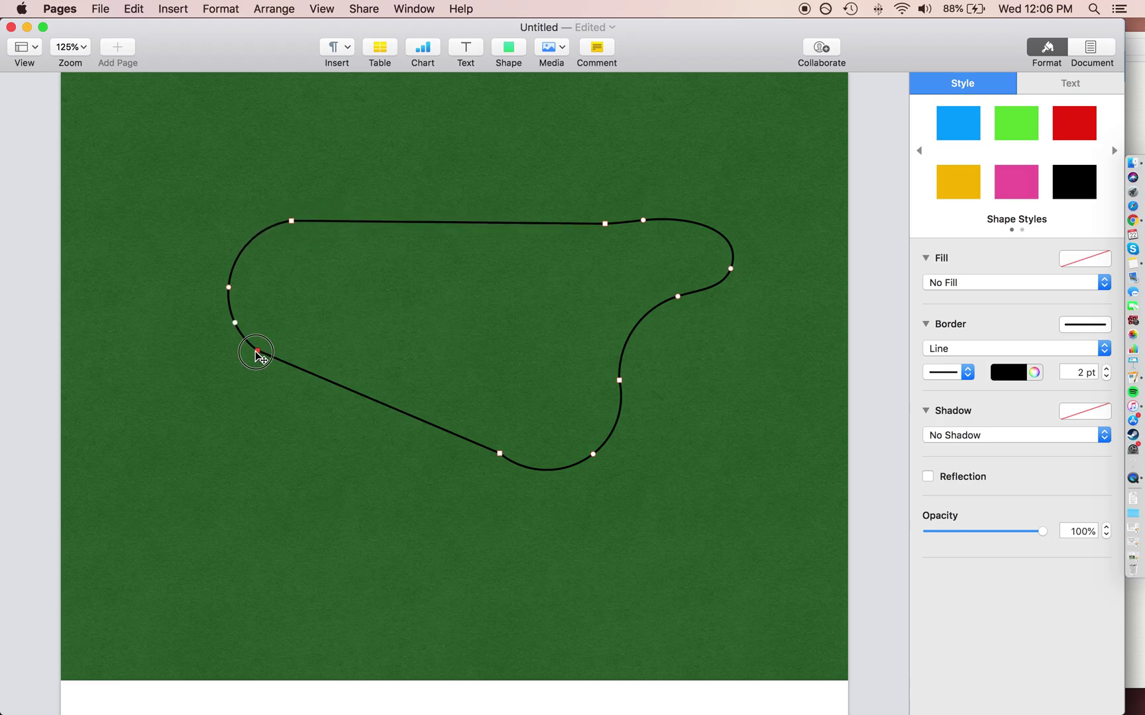
drag(257, 353, 293, 376)
drag(499, 456, 522, 474)
double_click(676, 296)
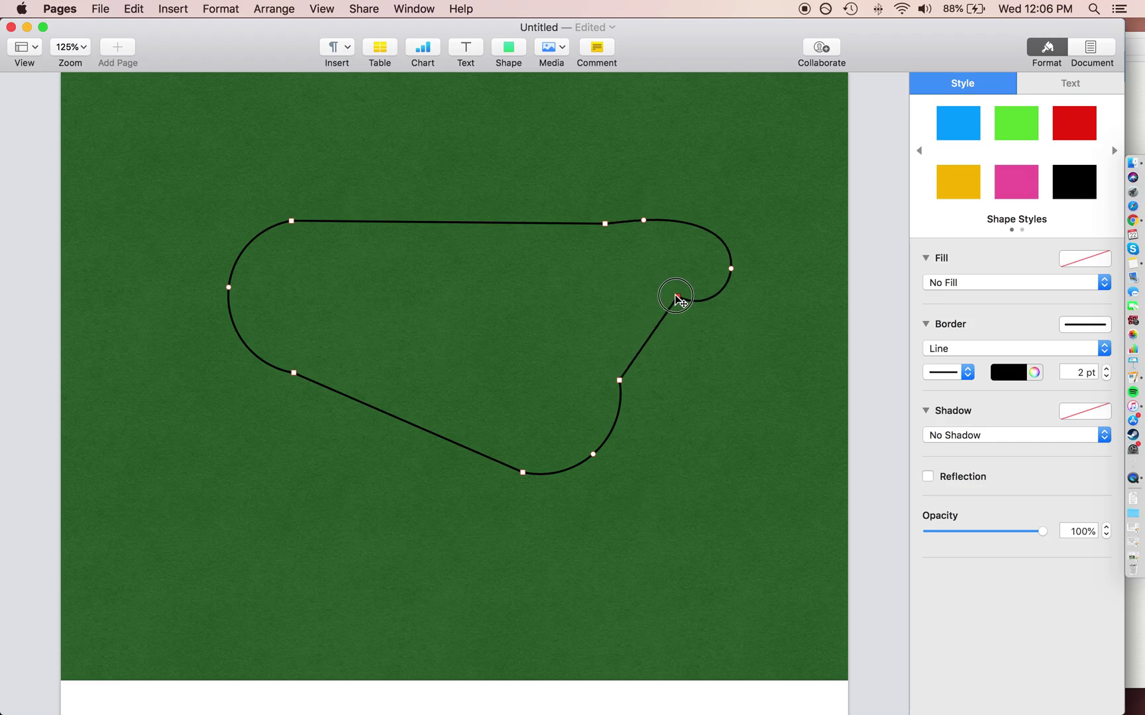
drag(676, 298, 616, 295)
Delete the right loop's two nodes and smooth the top-right edge of the outline
click(732, 269)
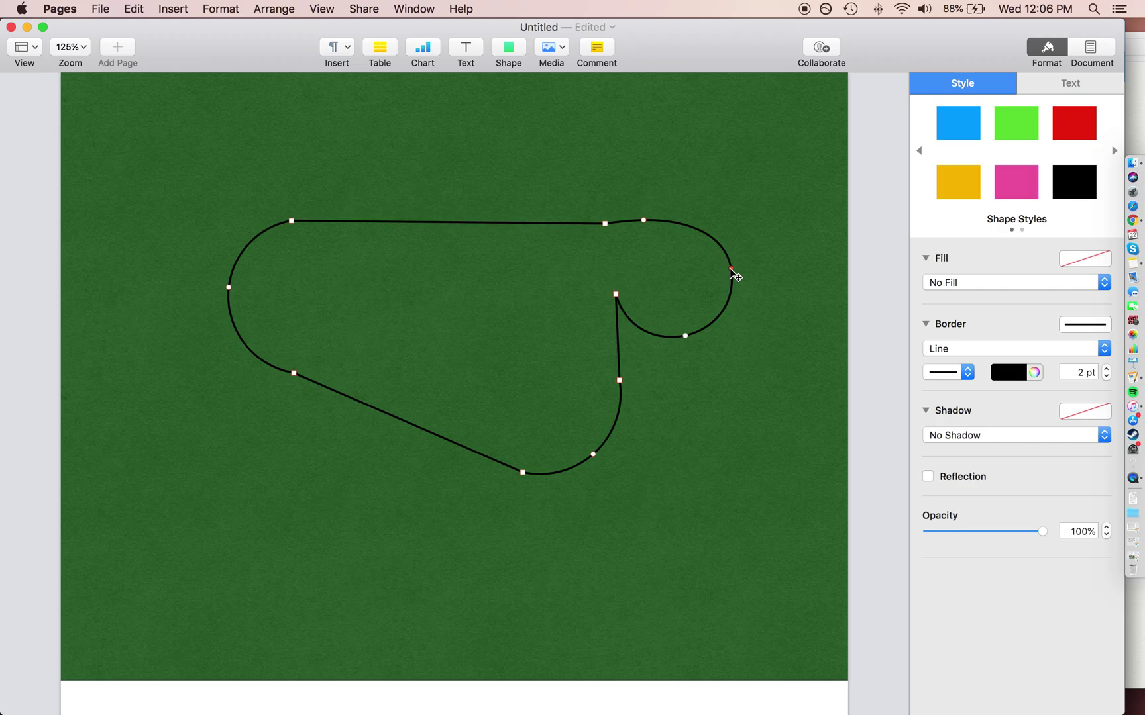
key(Delete)
click(639, 224)
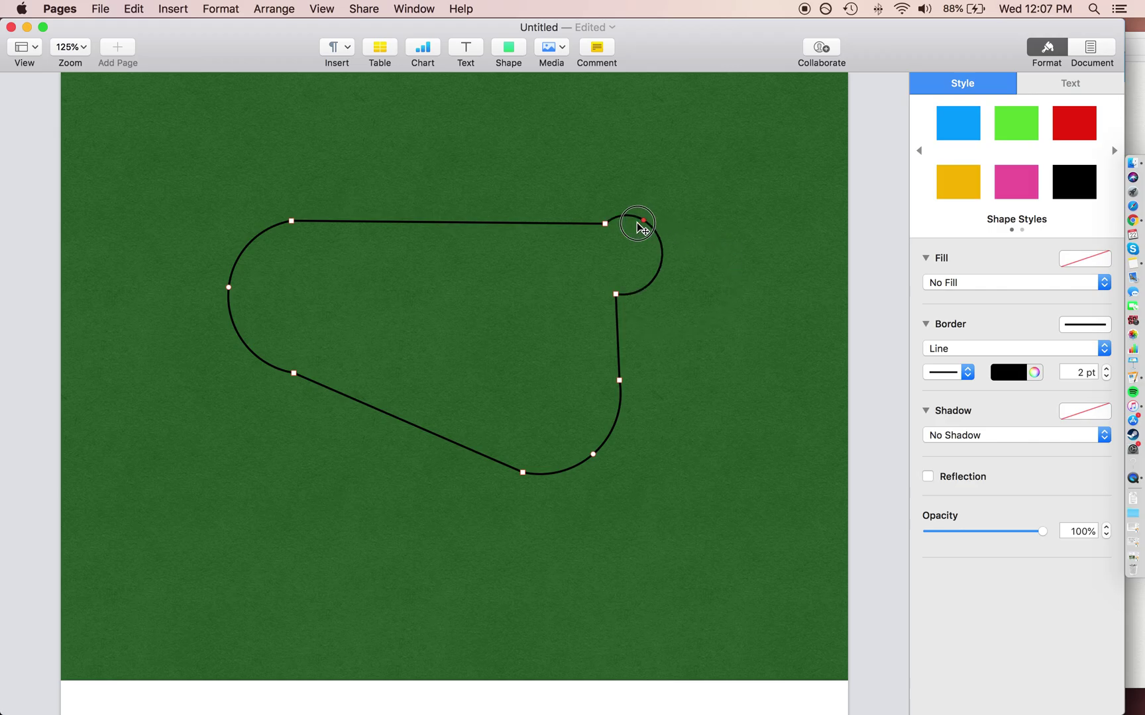
key(Delete)
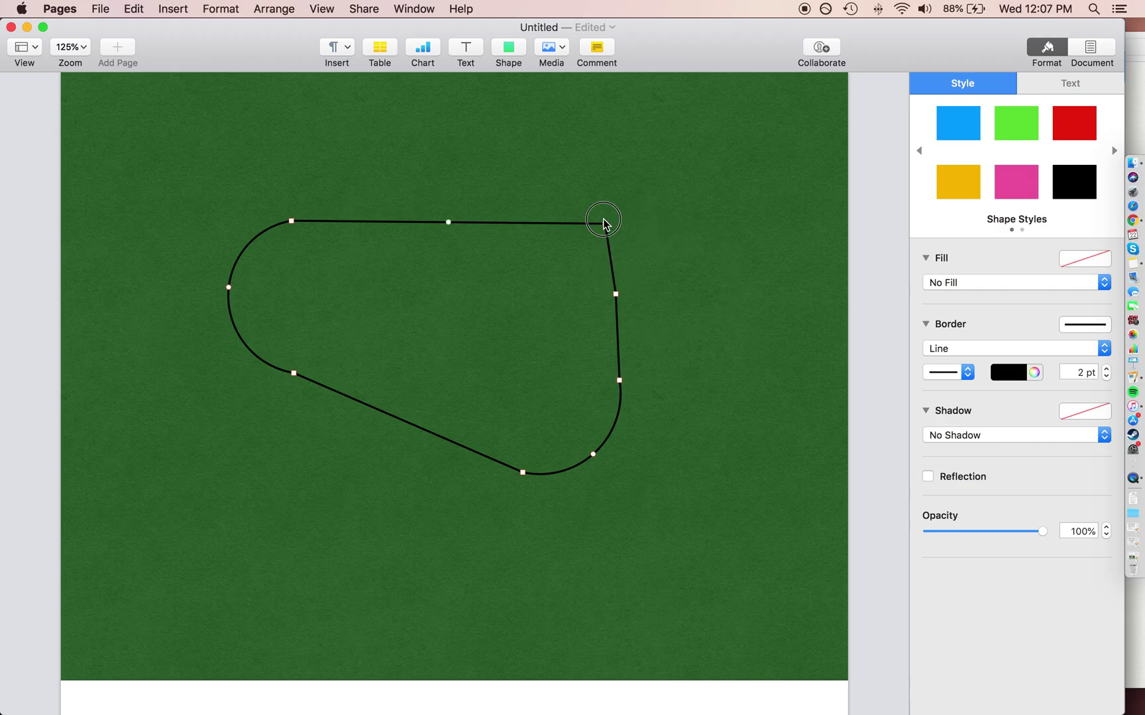
drag(603, 223, 502, 216)
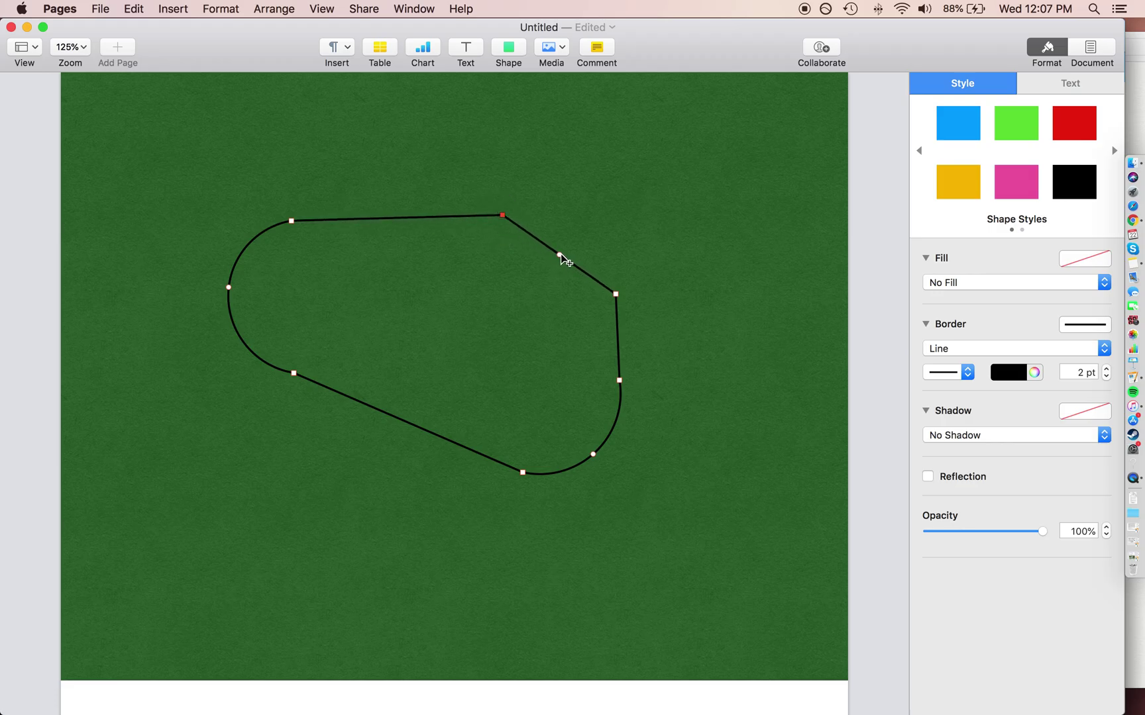
drag(560, 256, 590, 238)
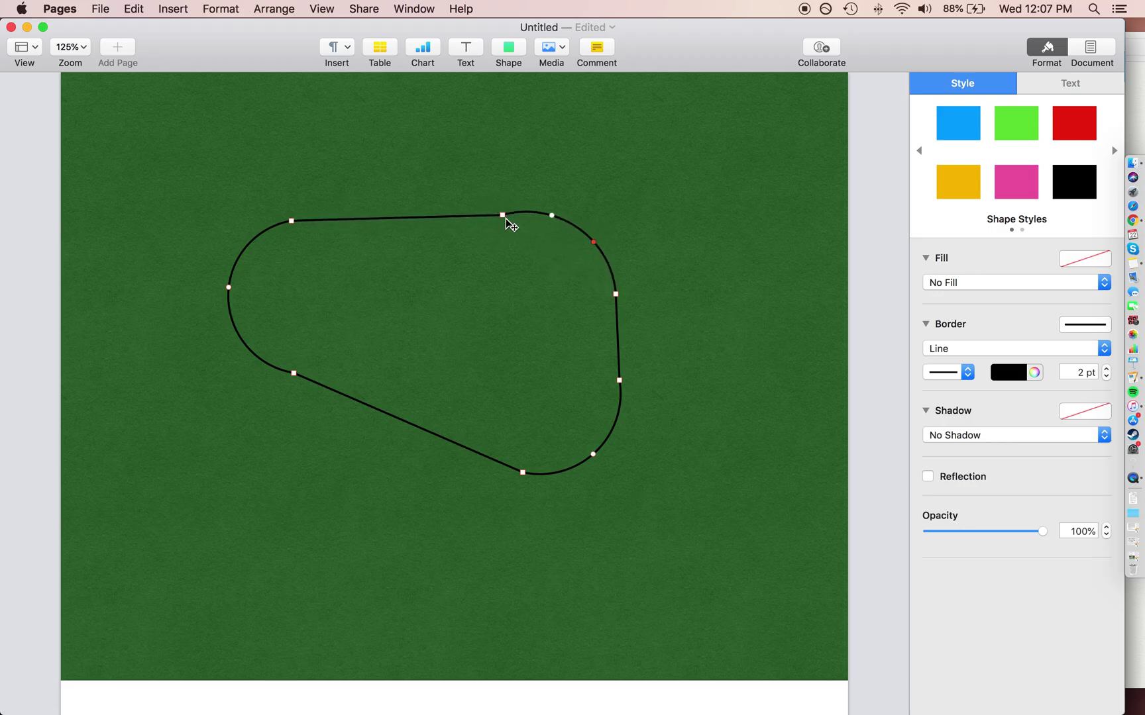
drag(505, 218, 503, 205)
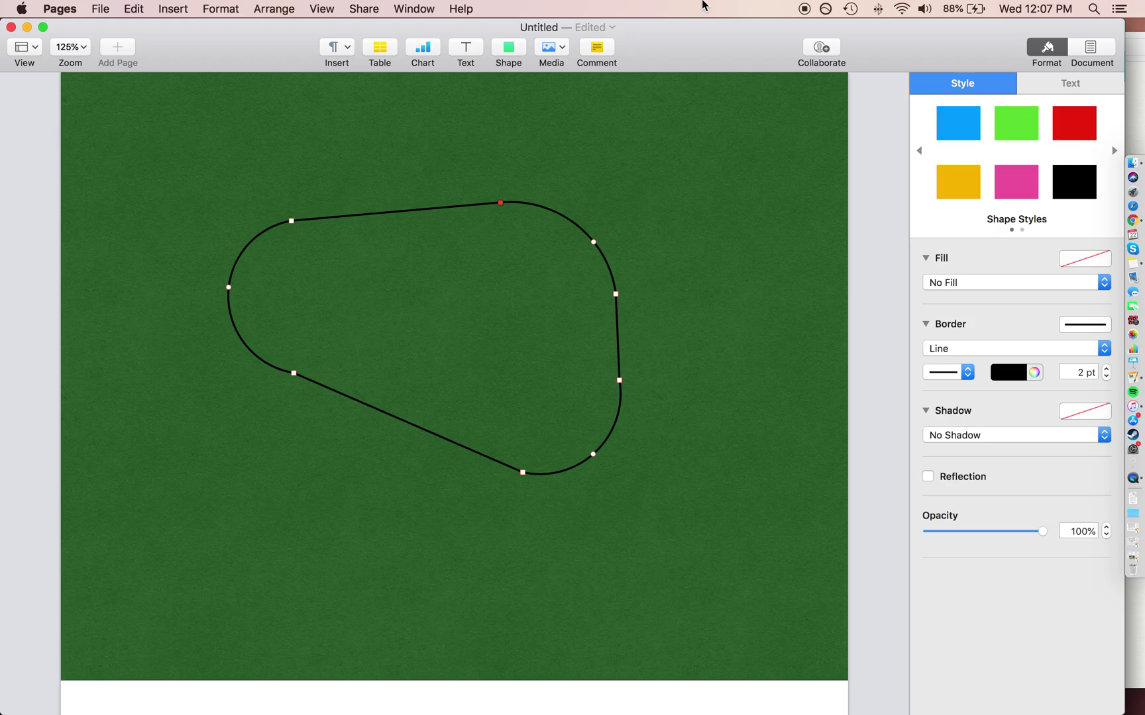
Give the track outline a dark grey border 20 pt wide
click(626, 385)
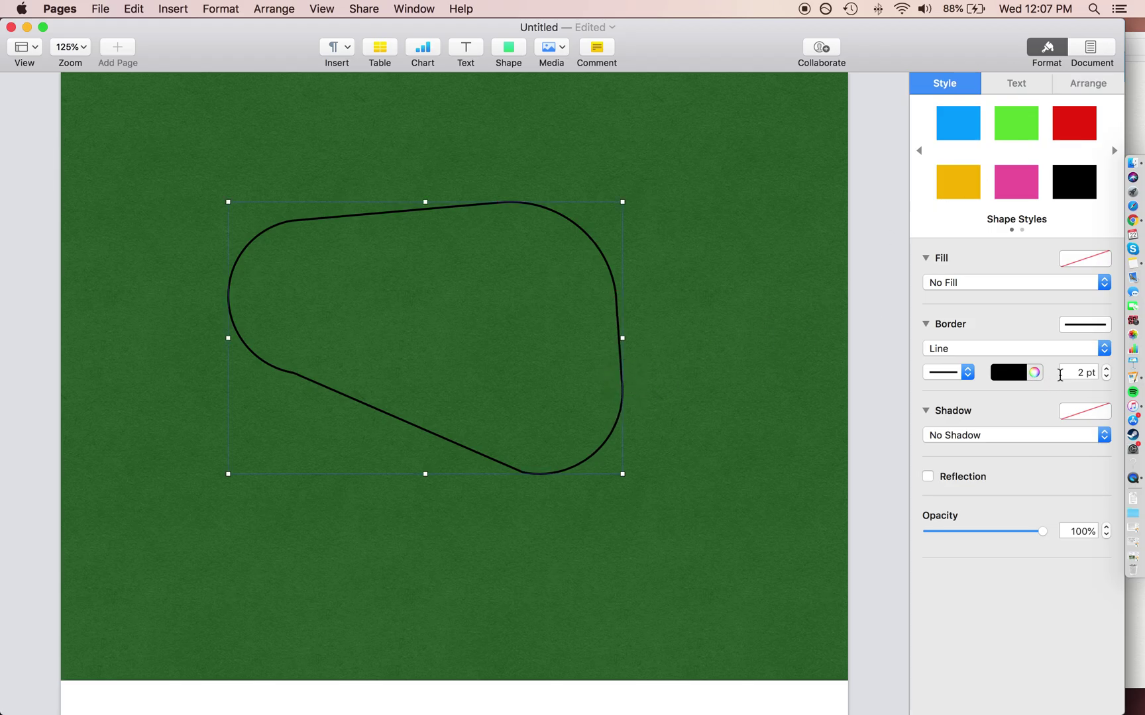
click(1081, 371)
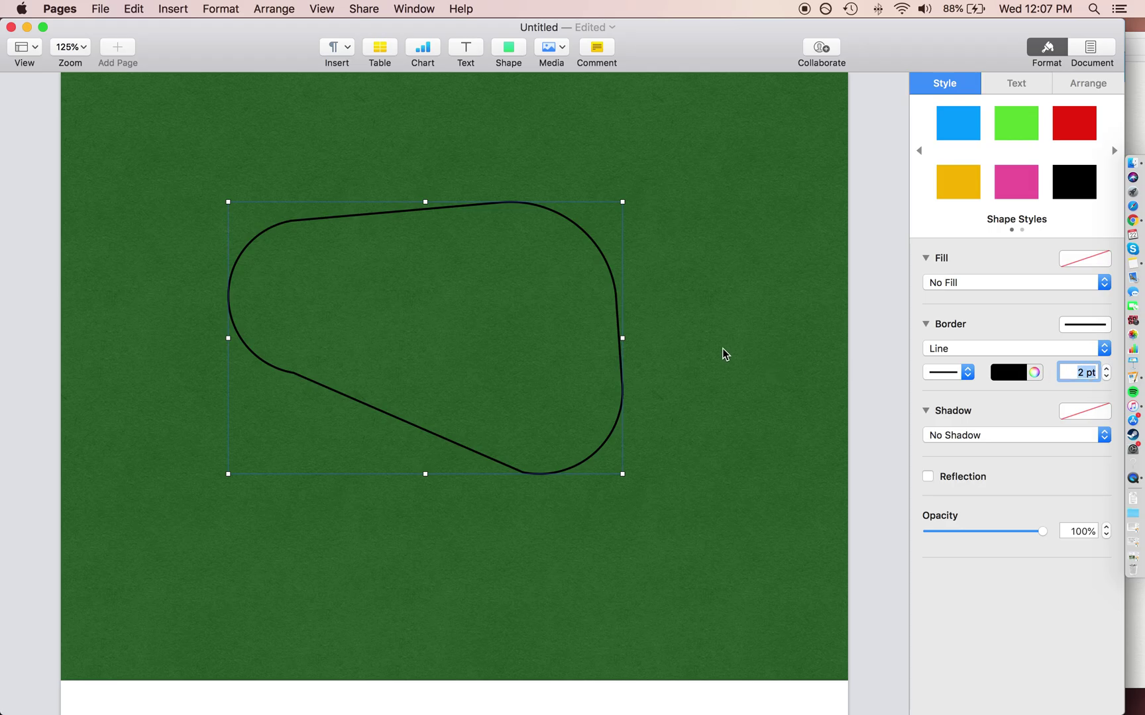
click(1015, 375)
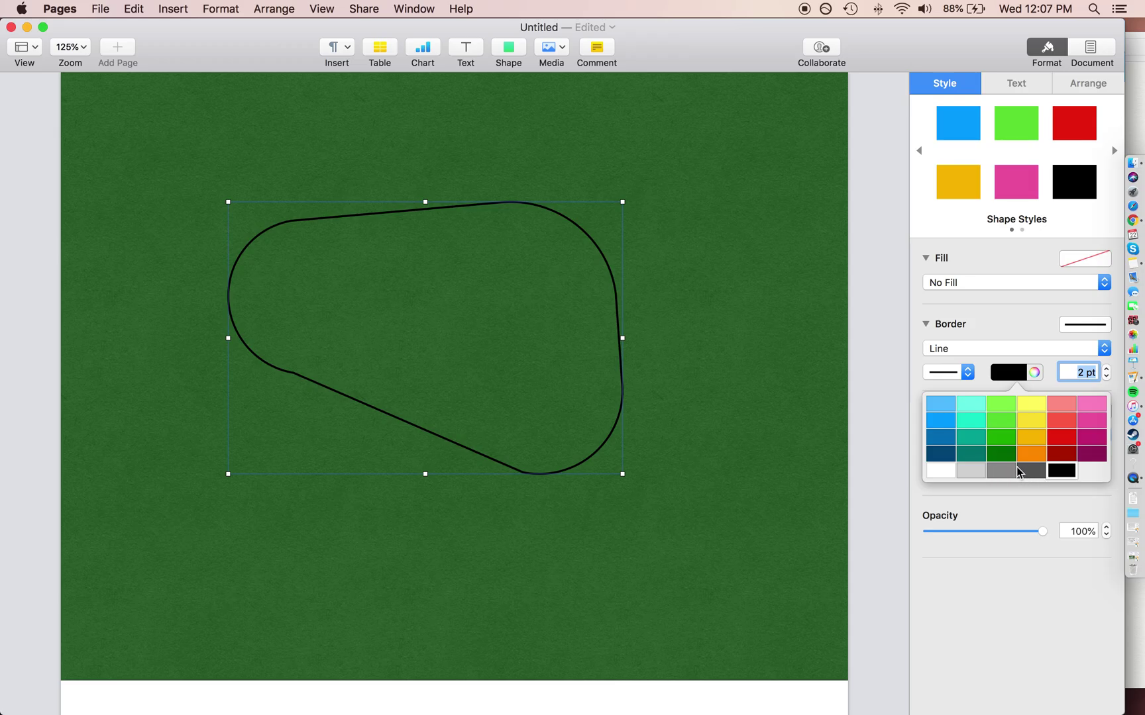
click(1026, 470)
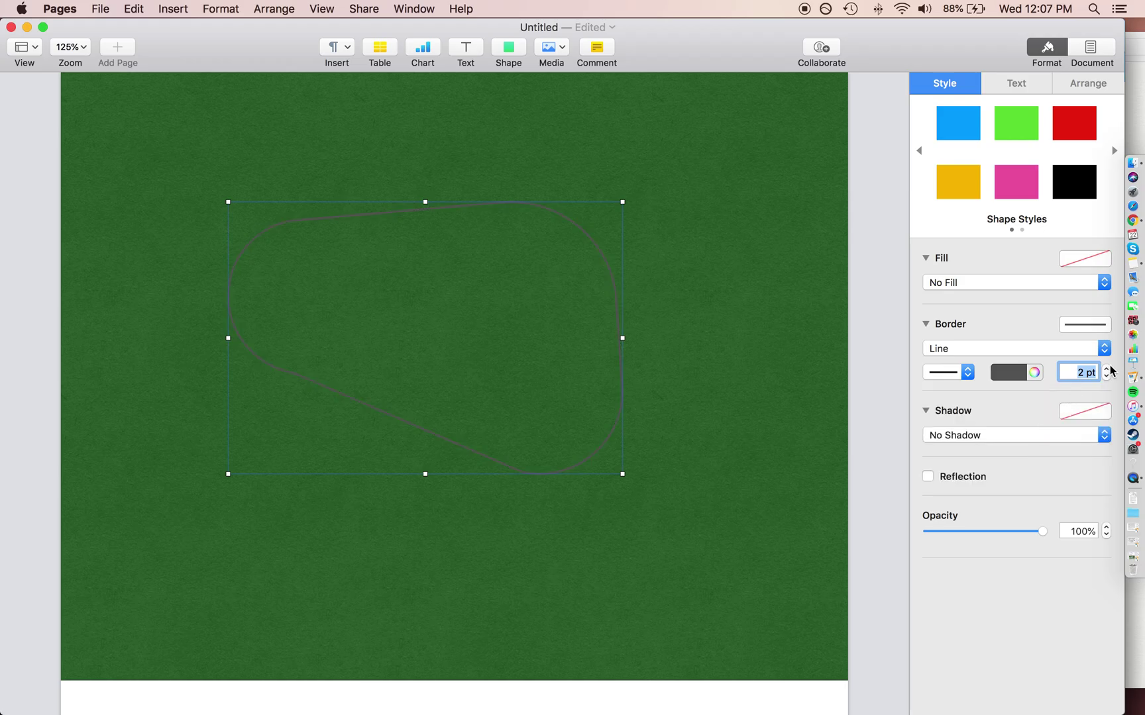
text(10)
key(Return)
scroll(519, 224, up, 5)
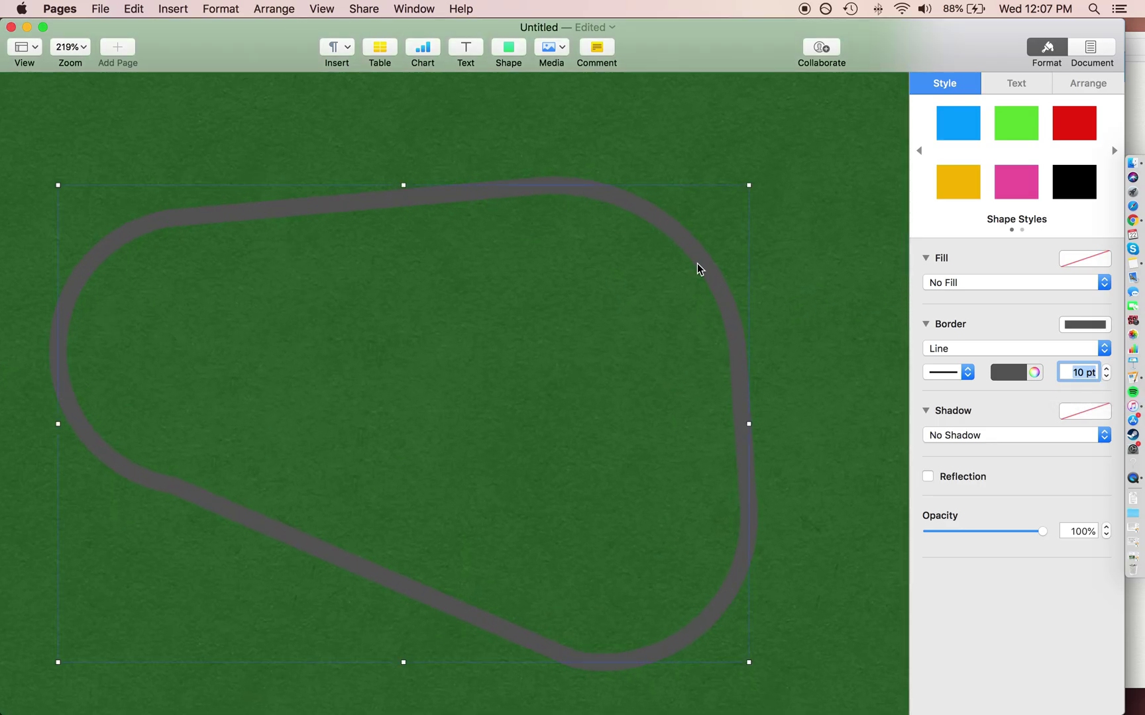
text(20)
key(Return)
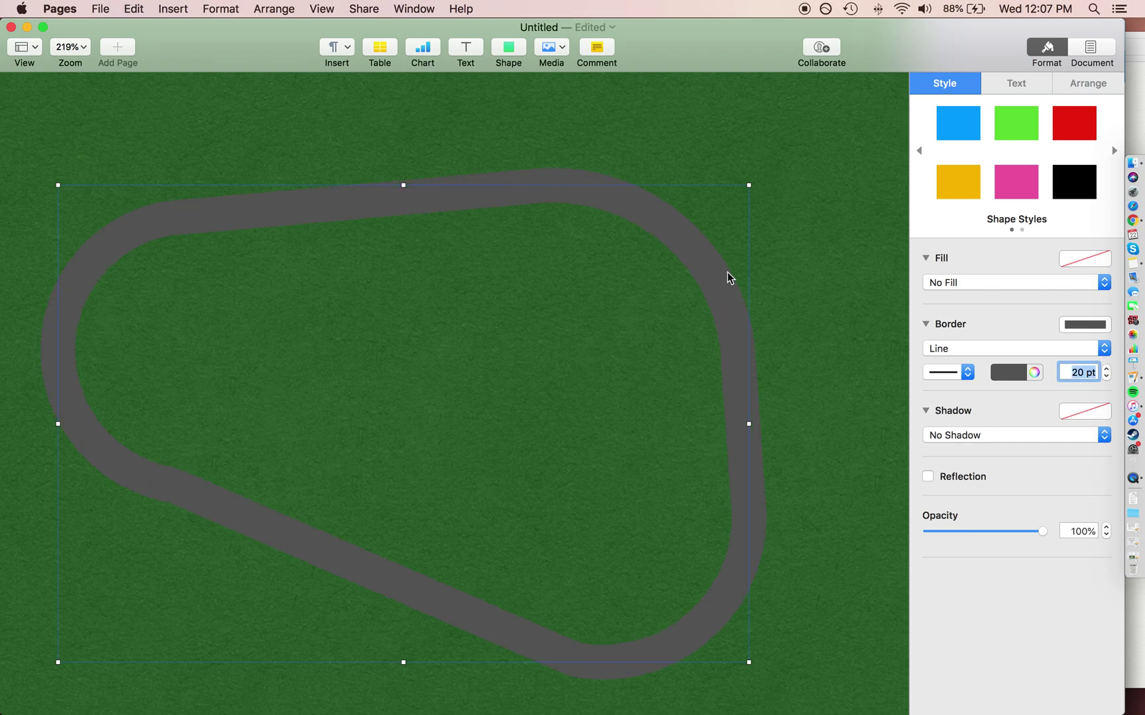
scroll(690, 251, down, 2)
scroll(716, 258, up, 2)
scroll(716, 257, left, 1)
scroll(871, 314, down, 2)
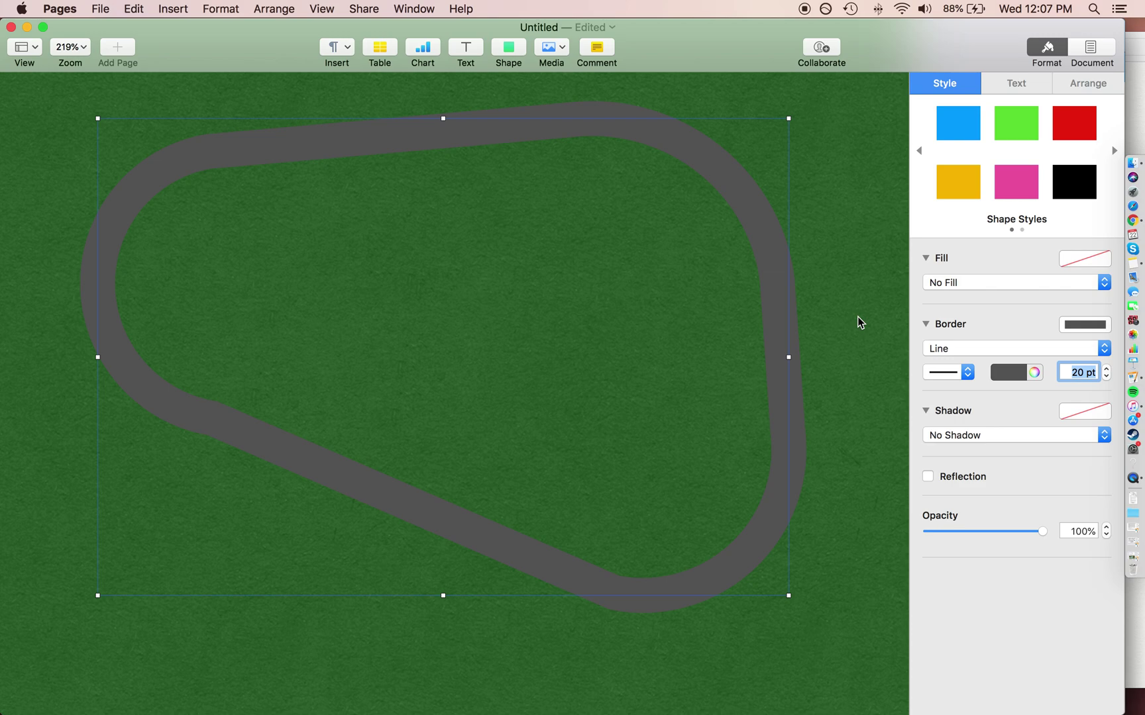
Select the grass background, then reselect the grey track outline
click(858, 316)
scroll(853, 314, up, 2)
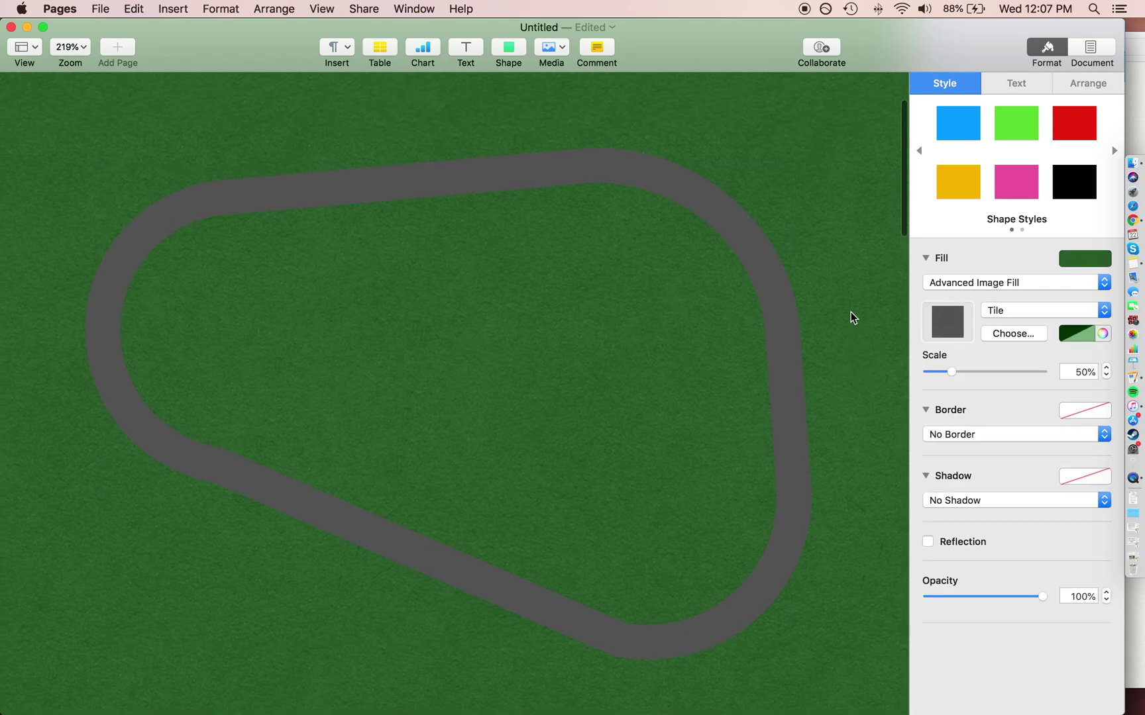
click(764, 276)
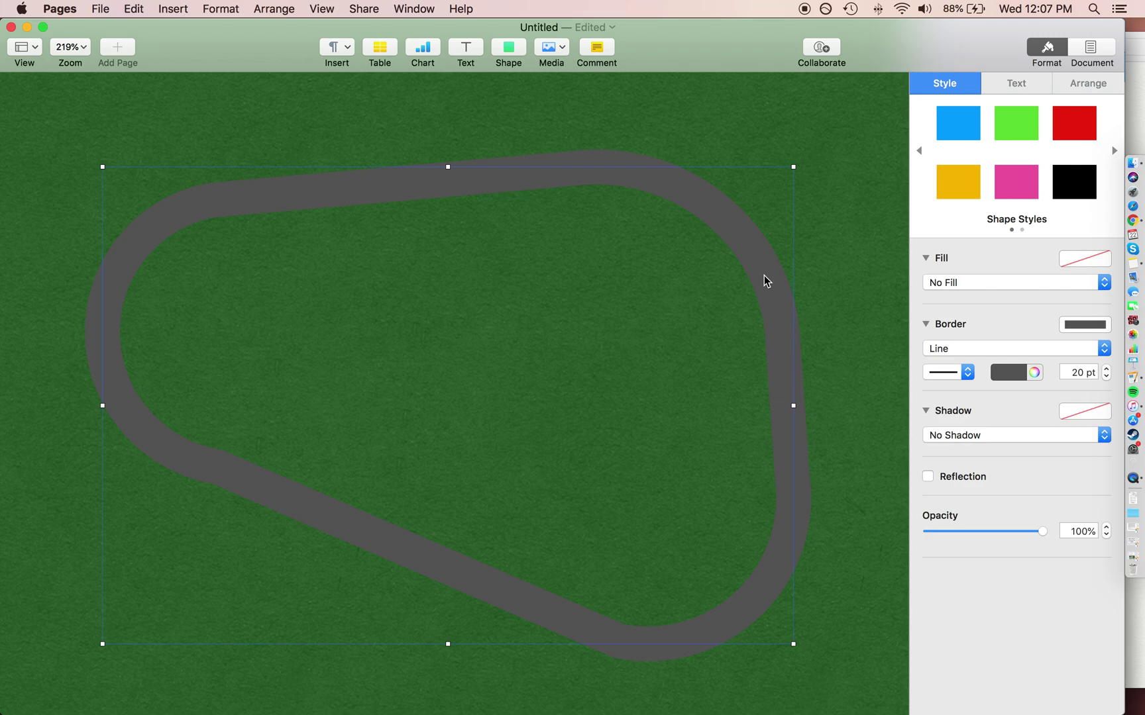
scroll(764, 273, up, 1)
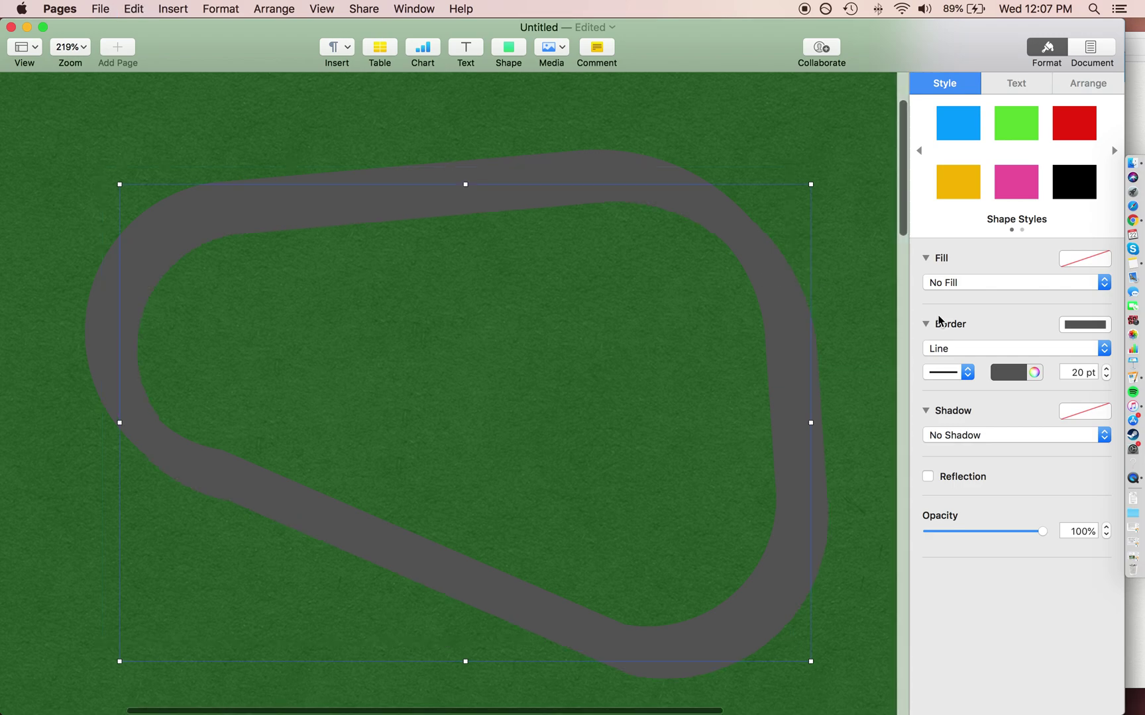
Make the copy's border white at 22 pt and line it up over the track
click(1003, 375)
click(944, 469)
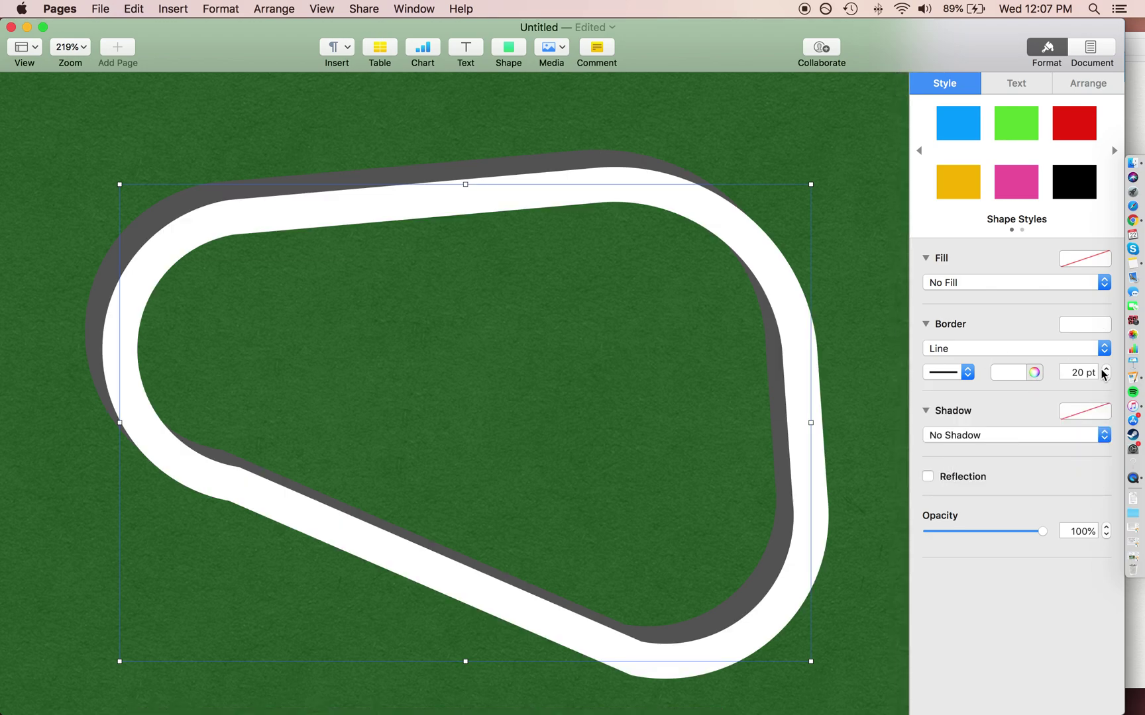
drag(799, 331, 774, 309)
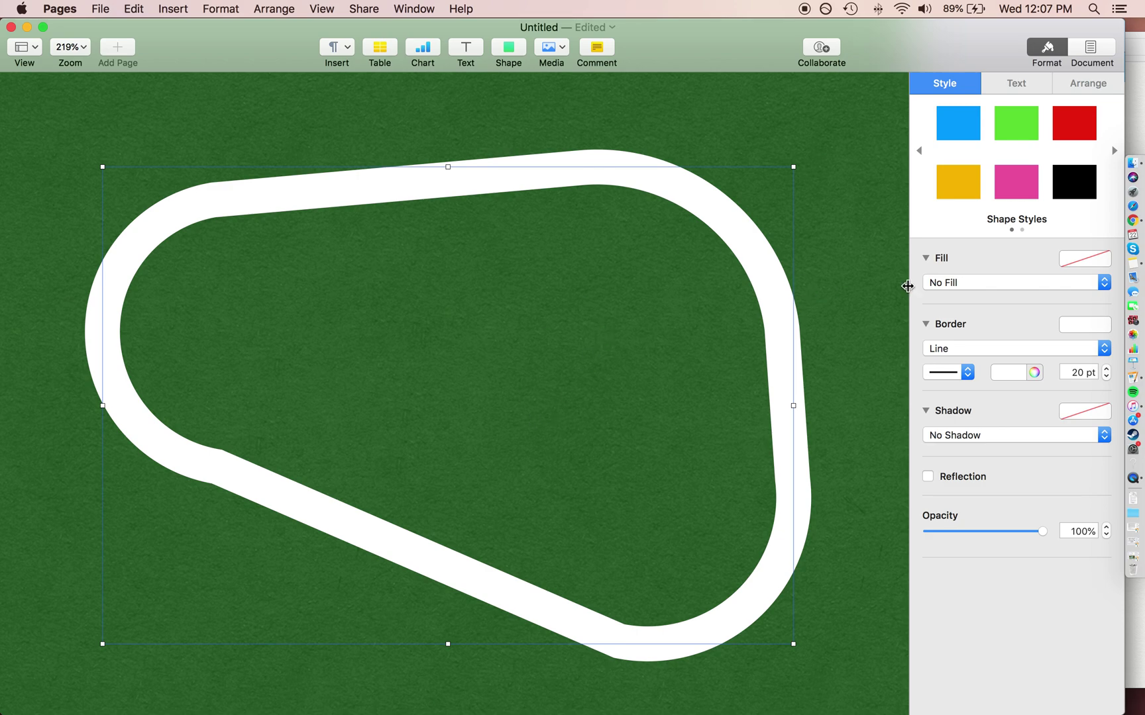
double_click(1079, 372)
text(2)
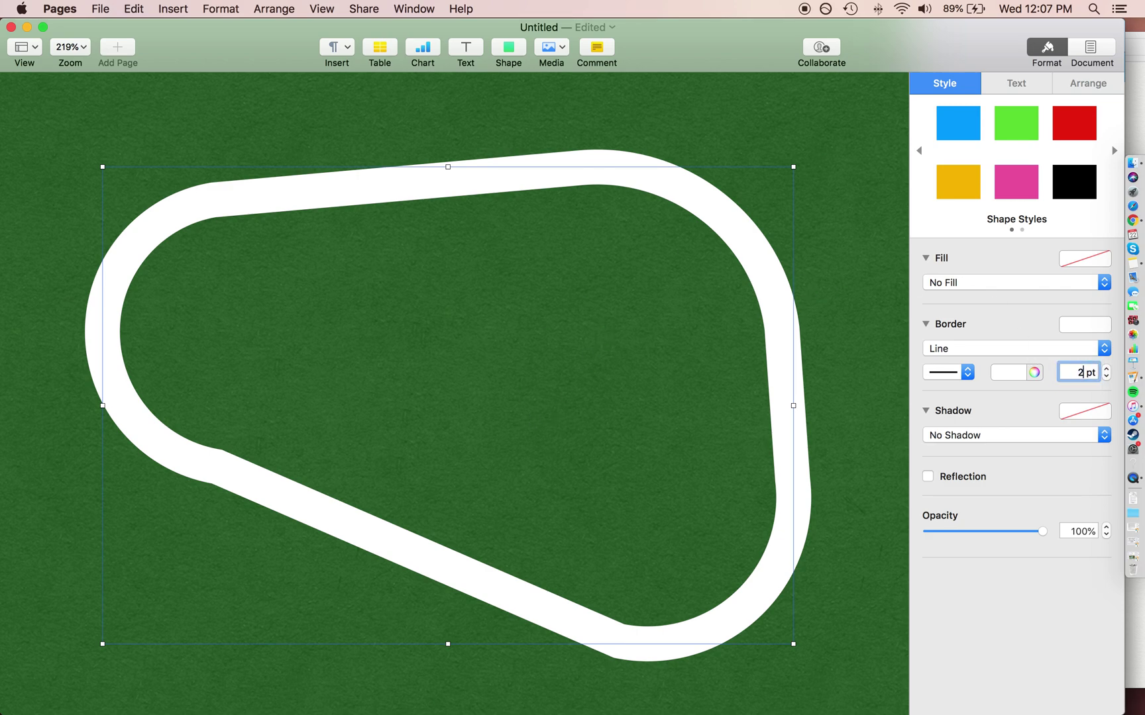
text(2)
key(Return)
Layer the white track just behind the grey one and nudge it into alignment
click(1080, 83)
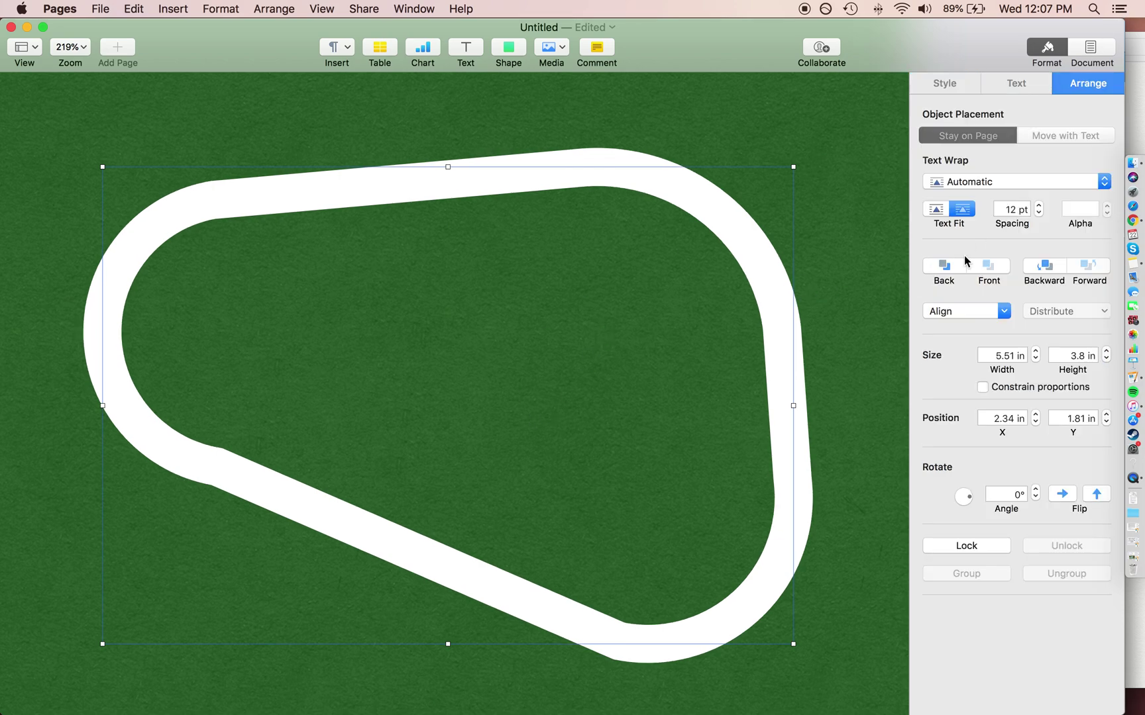
click(946, 268)
click(1091, 266)
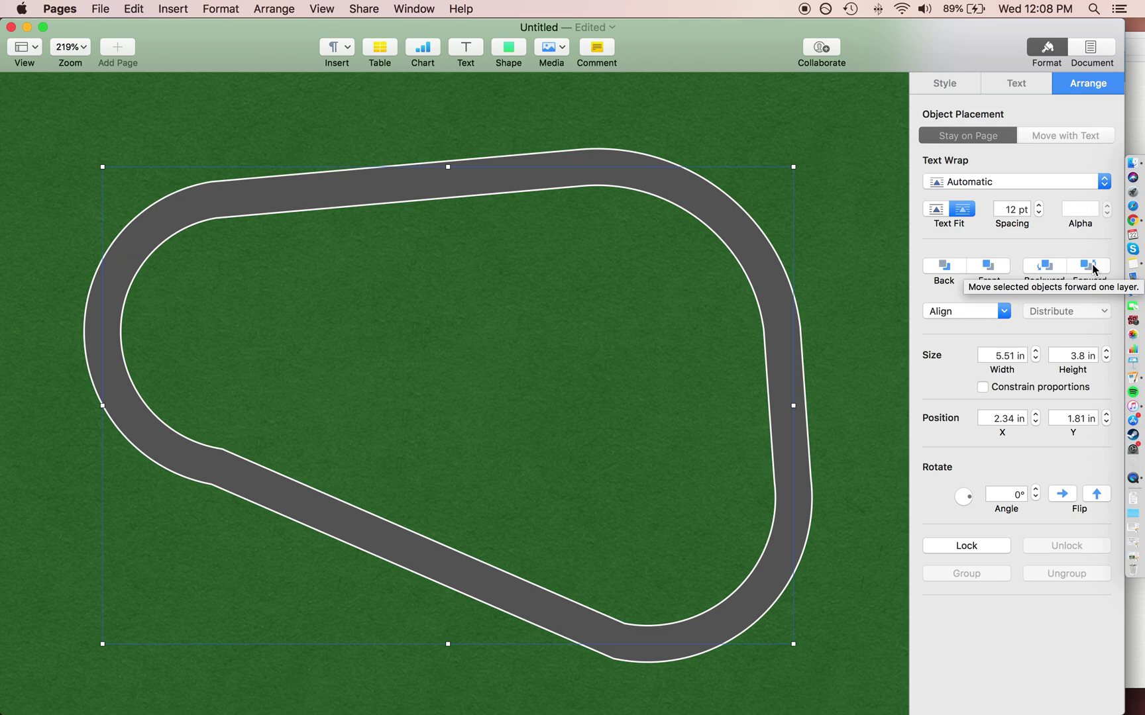
click(1092, 268)
drag(582, 191, 558, 171)
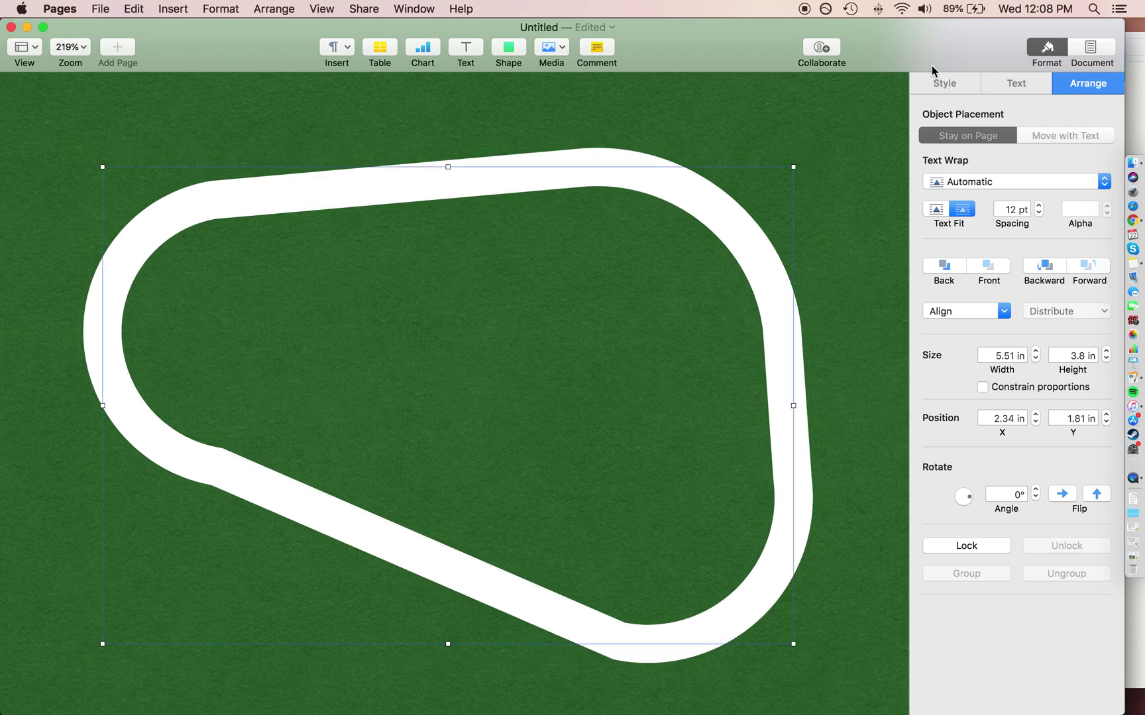
Give another track copy a 24 pt Maraschino red border
click(936, 87)
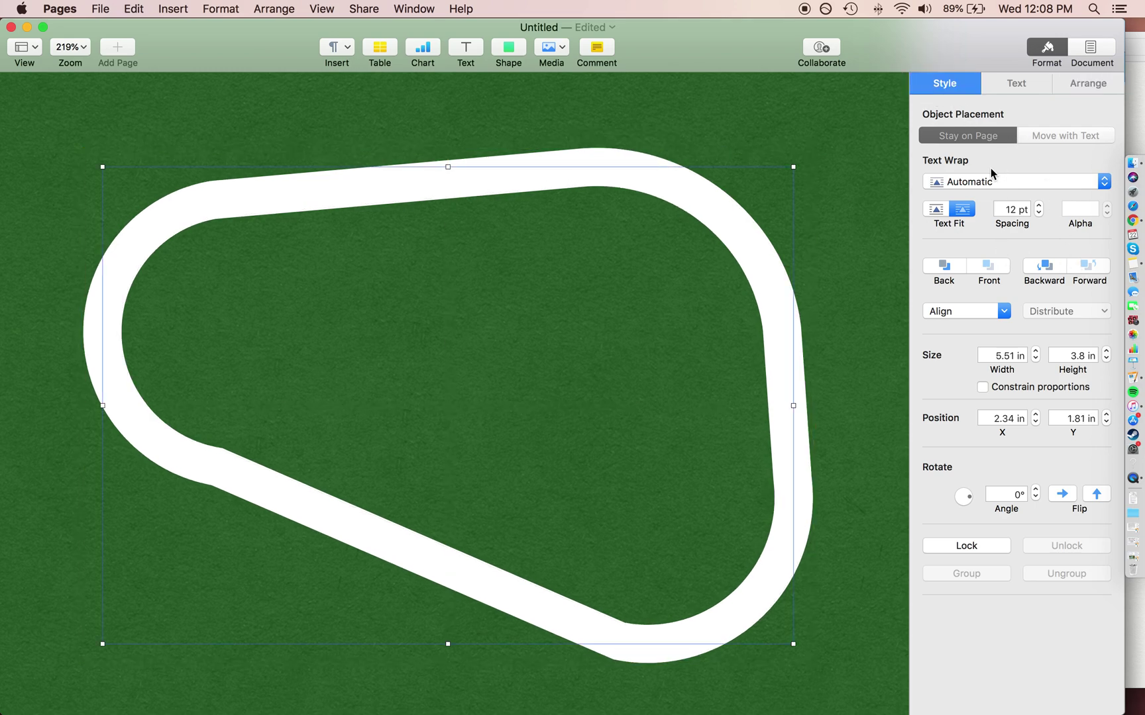
click(802, 193)
click(722, 212)
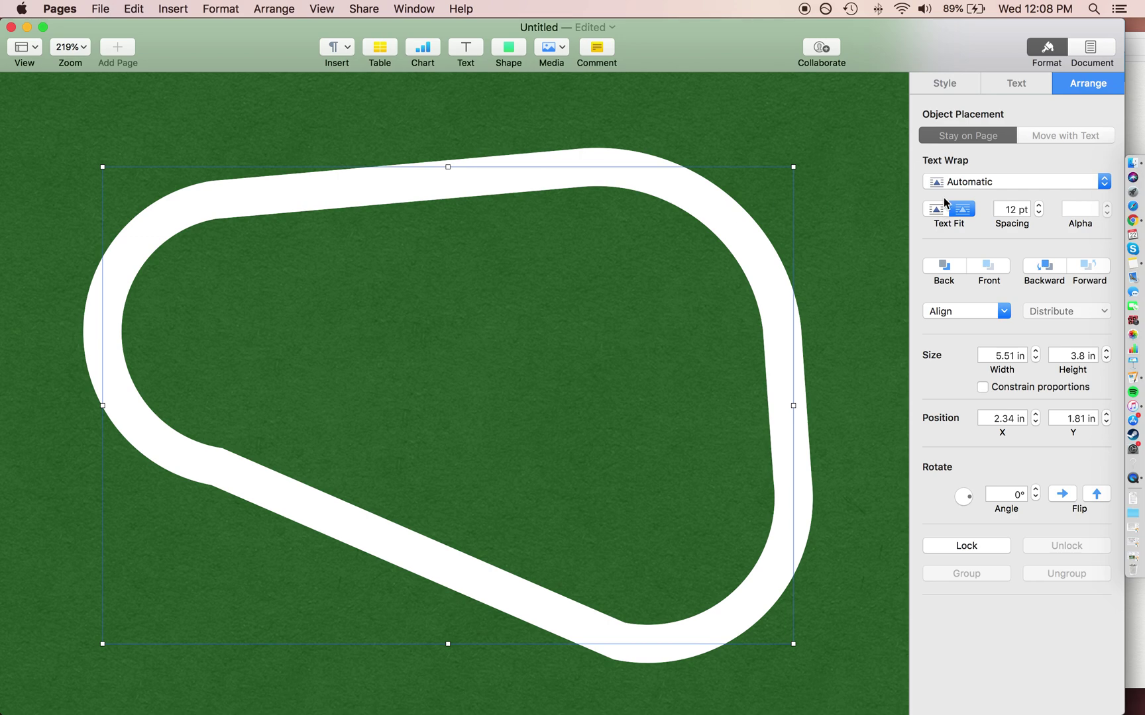
click(937, 82)
click(1105, 368)
click(1105, 369)
click(1034, 372)
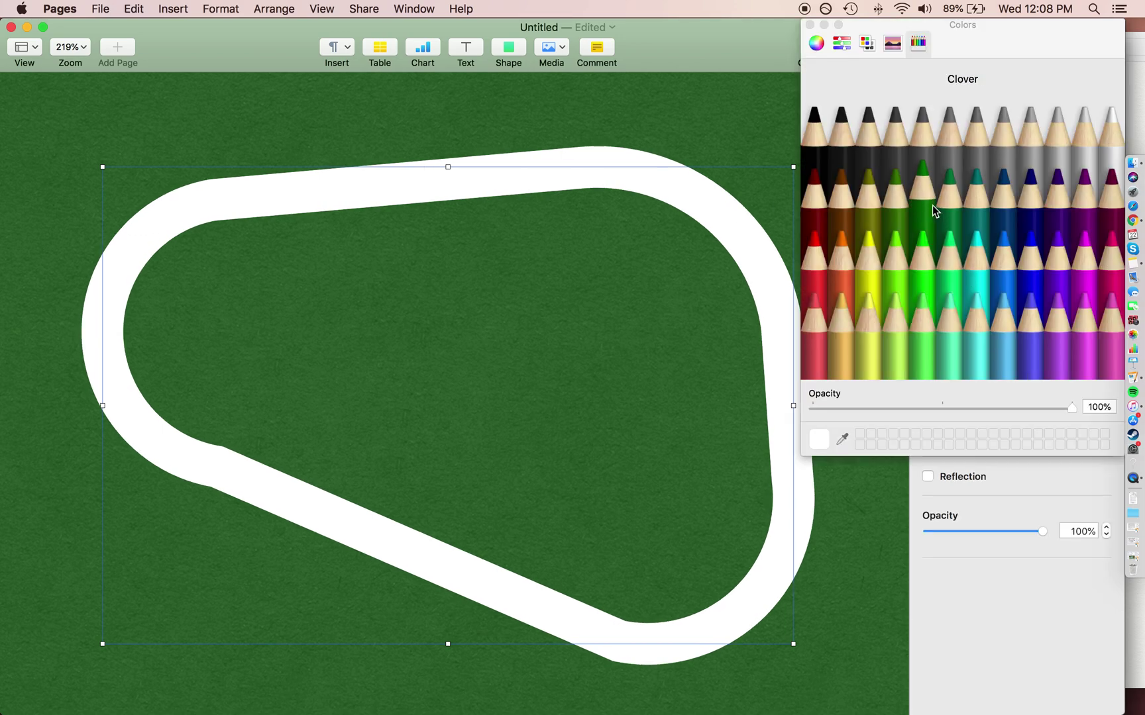
click(821, 268)
click(811, 38)
click(810, 24)
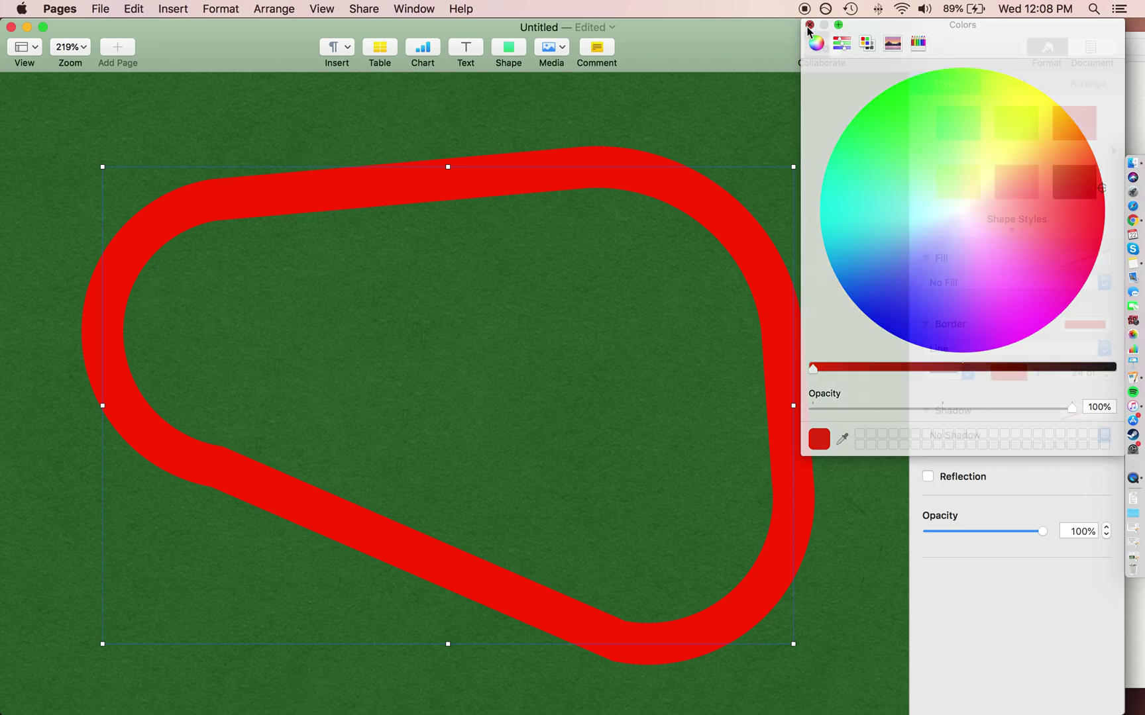
Send the red track to the back, then bring it forward one layer
click(1079, 81)
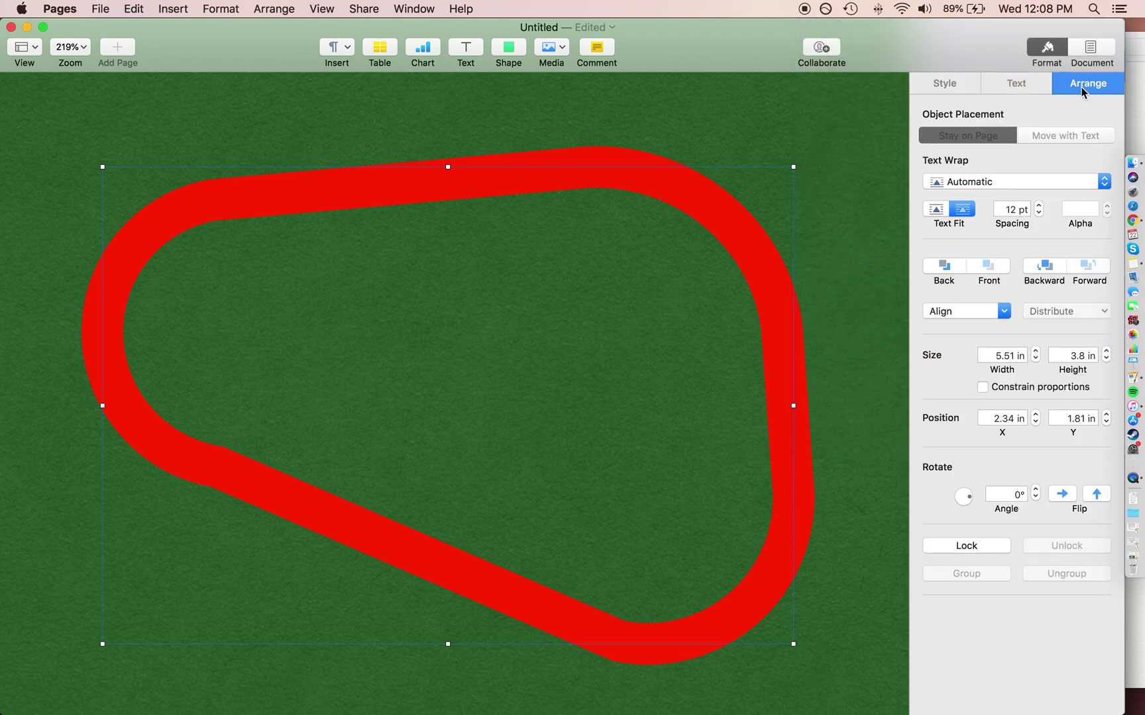
click(943, 267)
click(1084, 266)
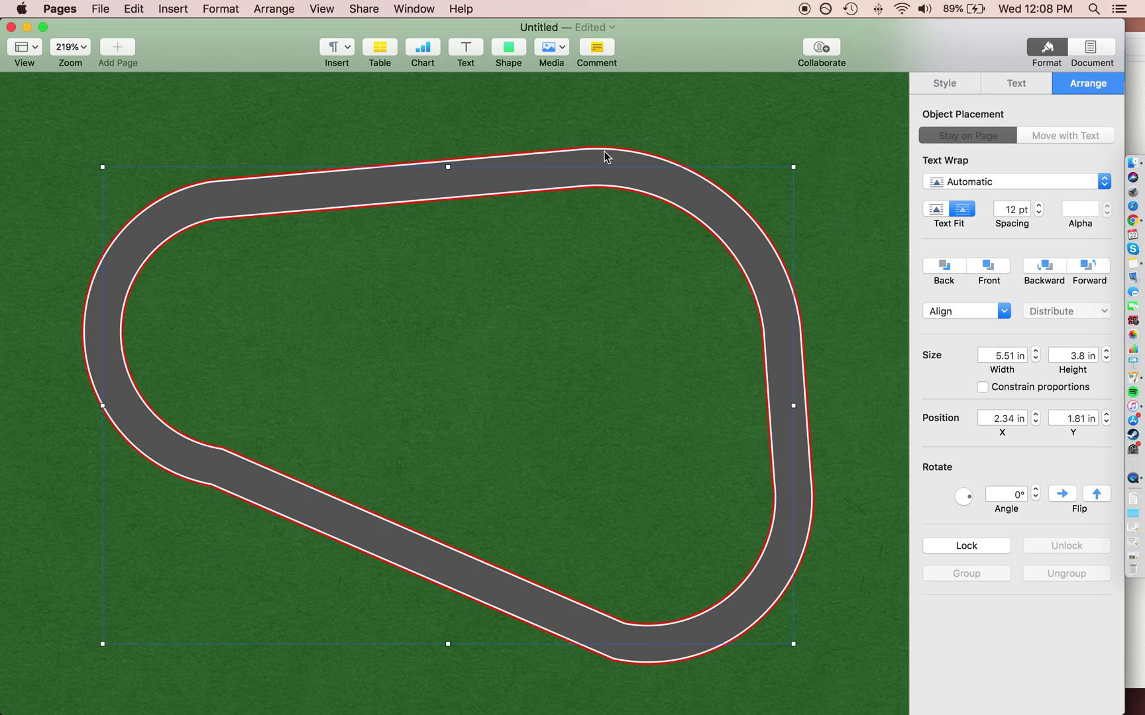
click(508, 47)
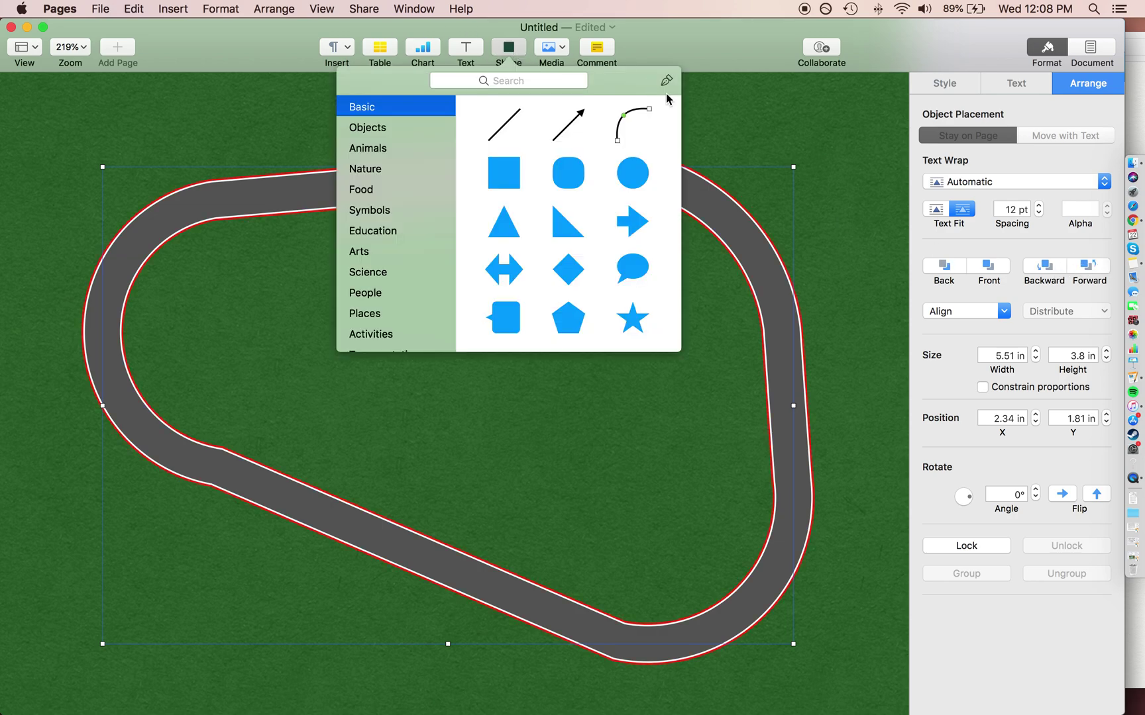
Start a pen path for the barrier above the track and run it down the left with a rounded corner
click(666, 81)
scroll(496, 167, left, 3)
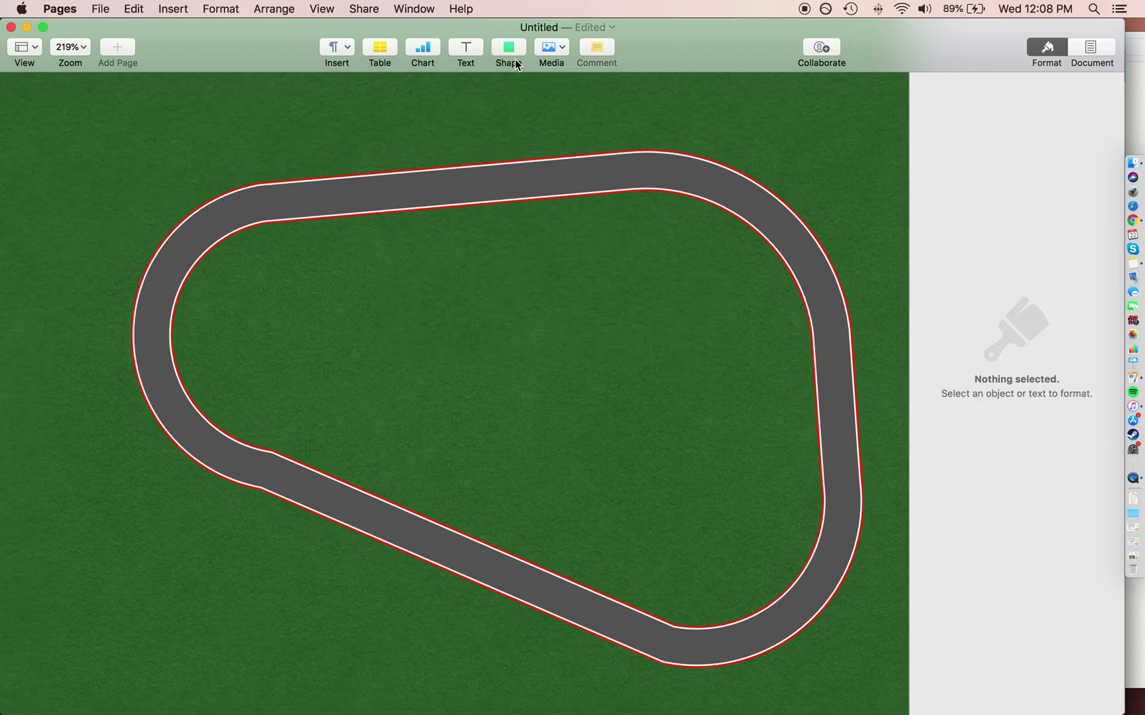
click(622, 137)
scroll(397, 176, left, 6)
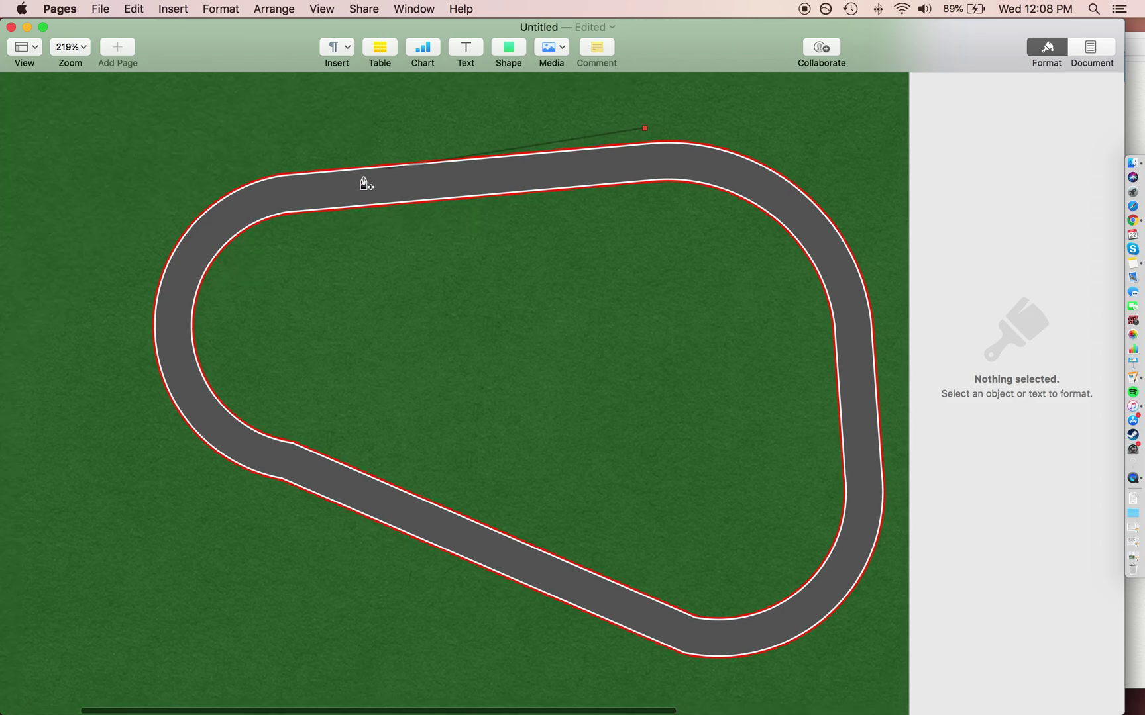
click(78, 182)
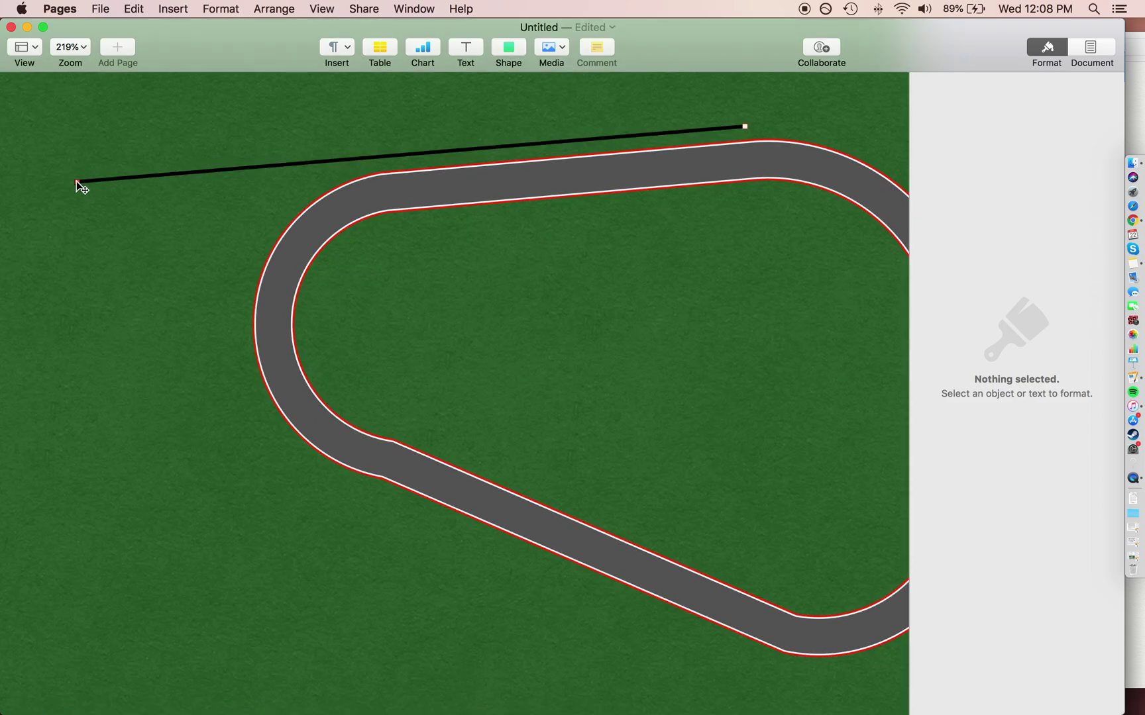
click(80, 376)
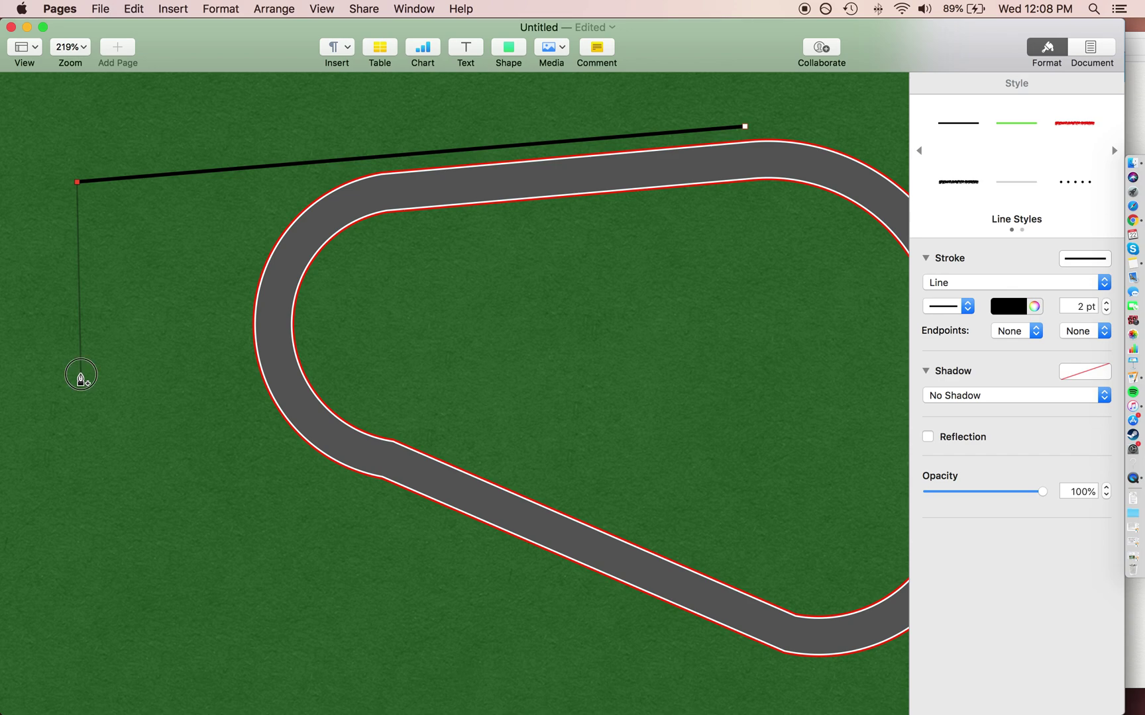
click(202, 530)
click(142, 454)
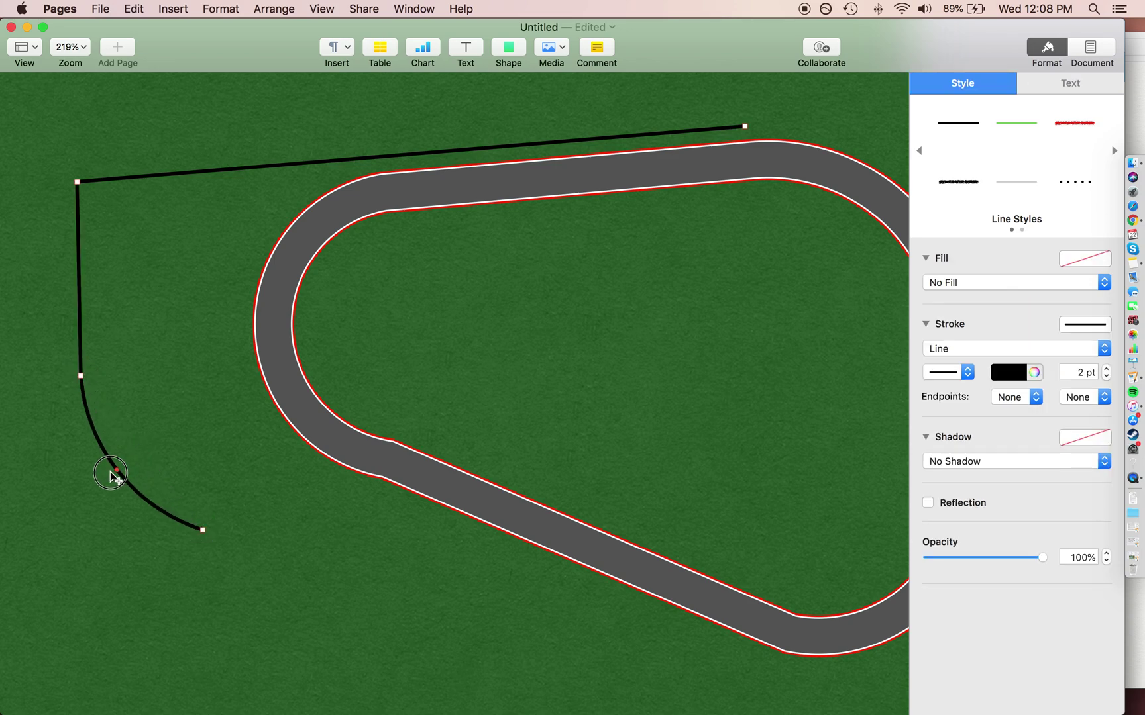
drag(111, 475, 102, 477)
Extend the barrier along the bottom and up the right side, curving the right segment
click(378, 554)
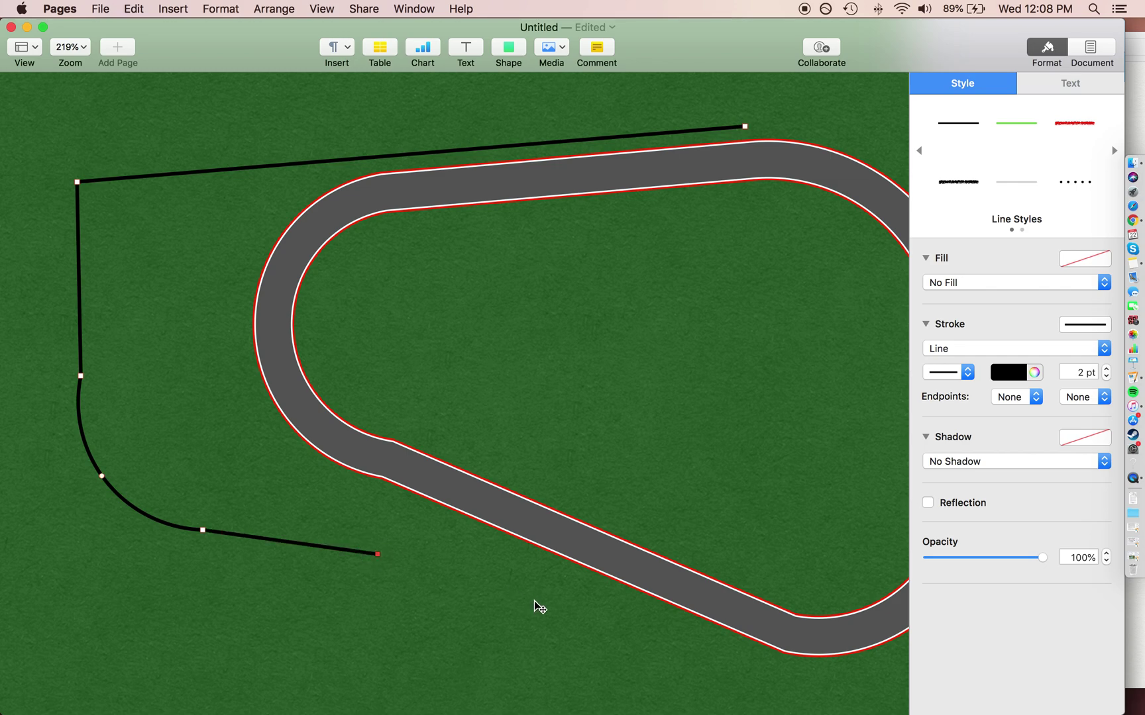
click(618, 636)
click(498, 596)
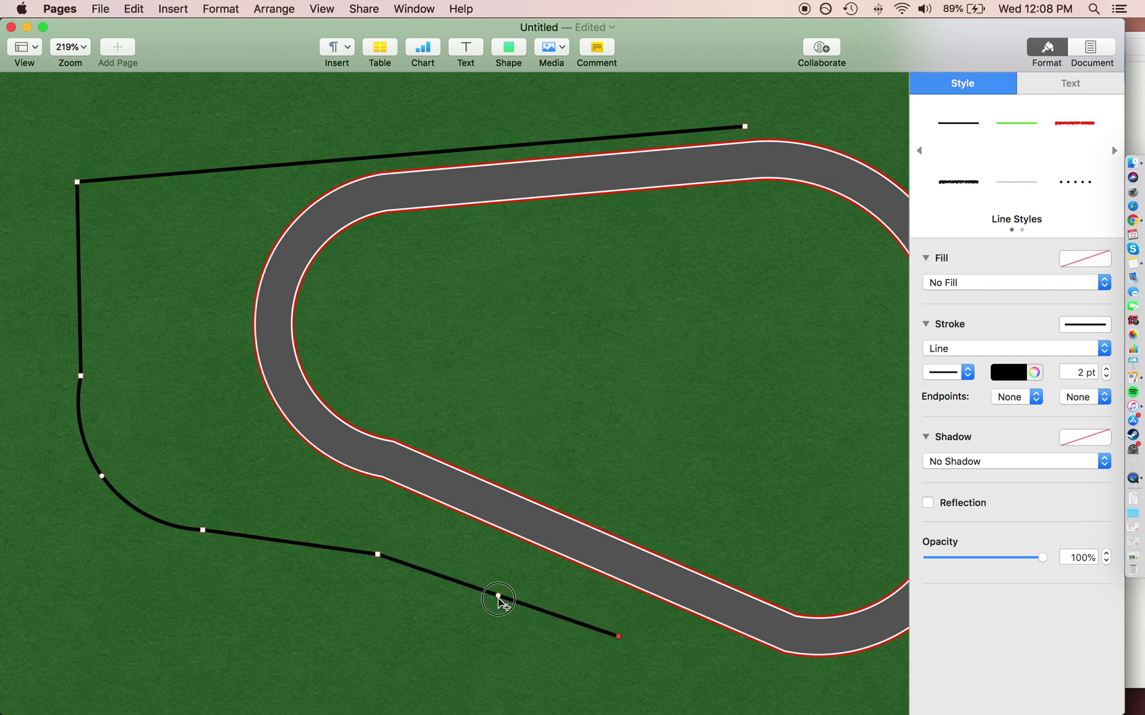
drag(498, 596, 502, 585)
scroll(501, 587, down, 5)
scroll(502, 586, right, 3)
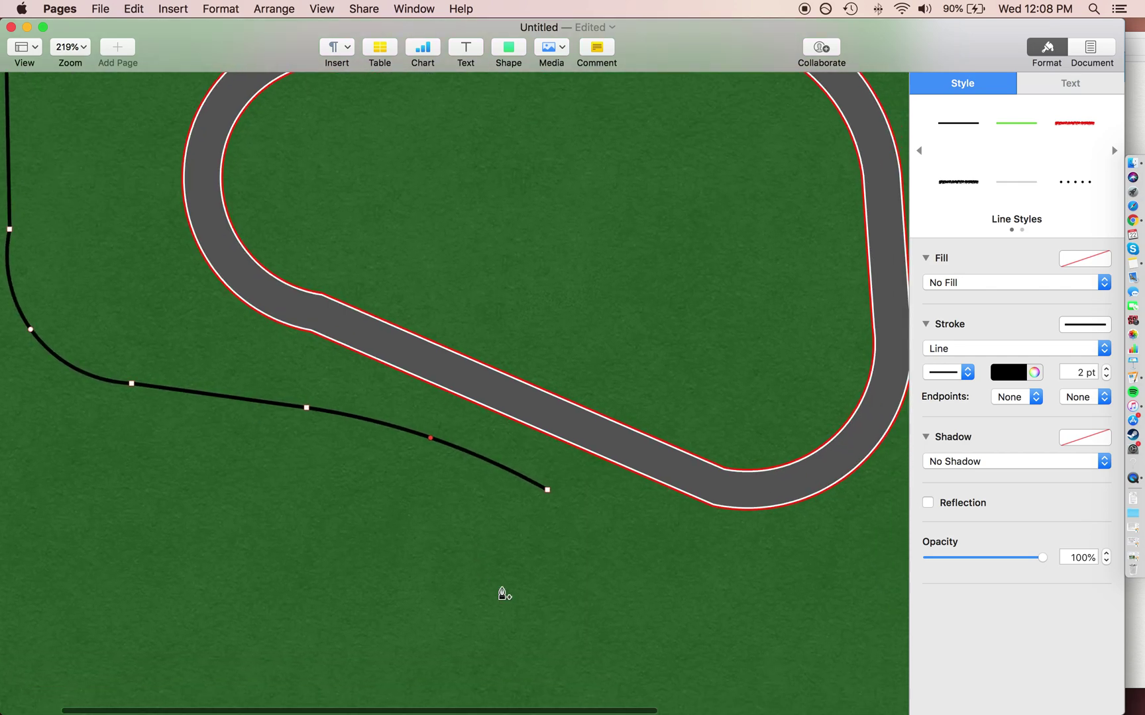
scroll(501, 587, right, 3)
click(855, 658)
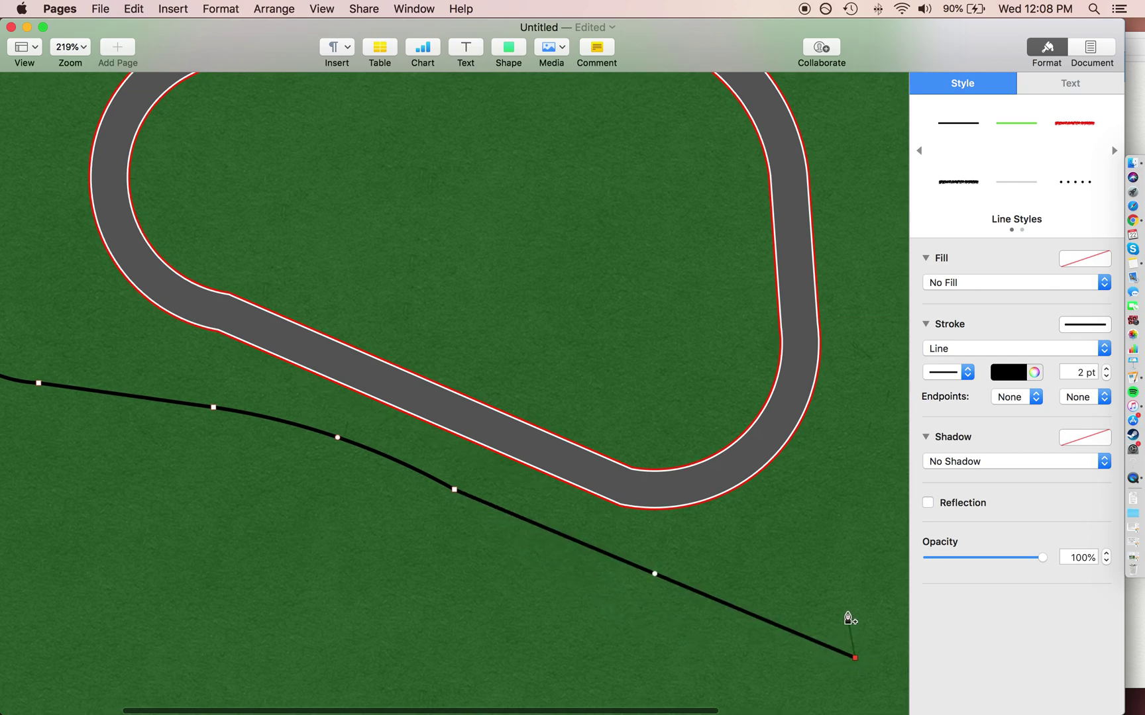
scroll(848, 619, right, 4)
scroll(848, 619, up, 1)
click(800, 492)
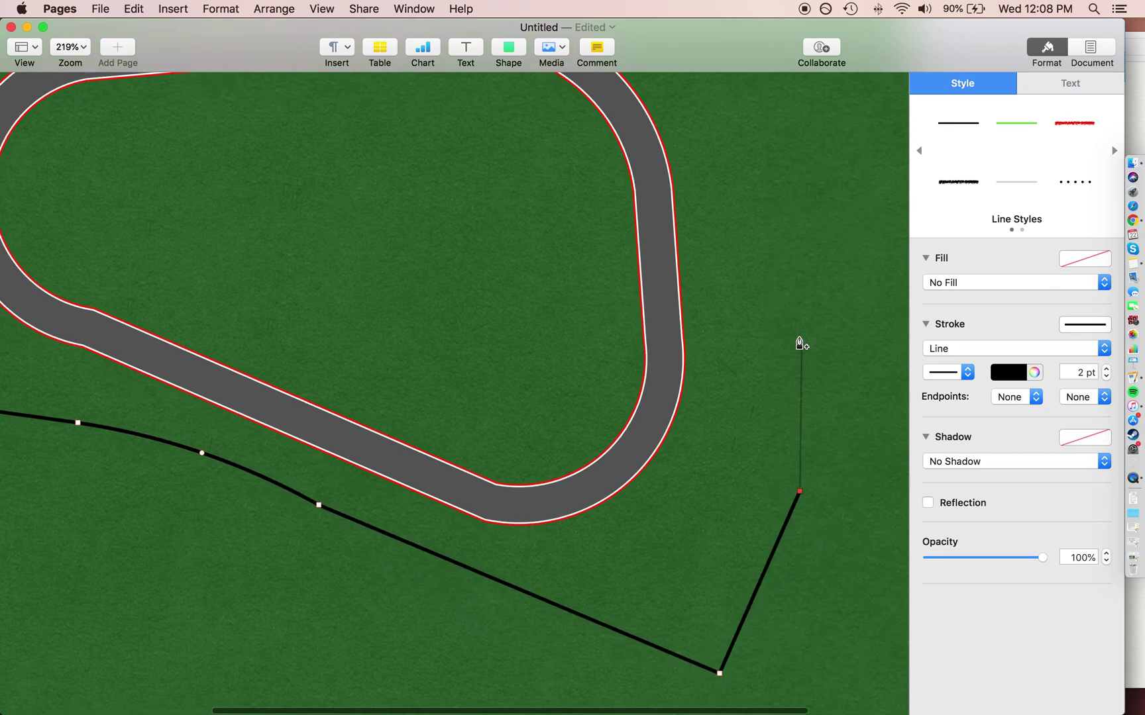
click(800, 341)
drag(800, 416, 815, 415)
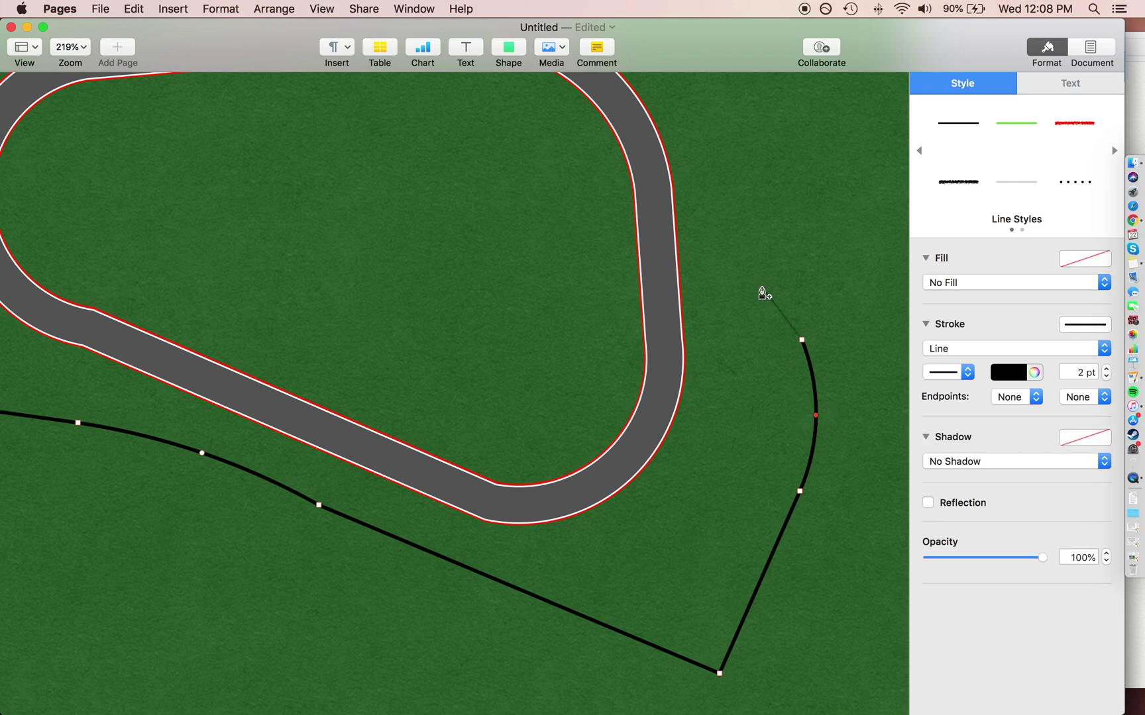
Close the barrier outline and reshape its top section into a smooth curve around the track
click(725, 203)
scroll(723, 205, up, 5)
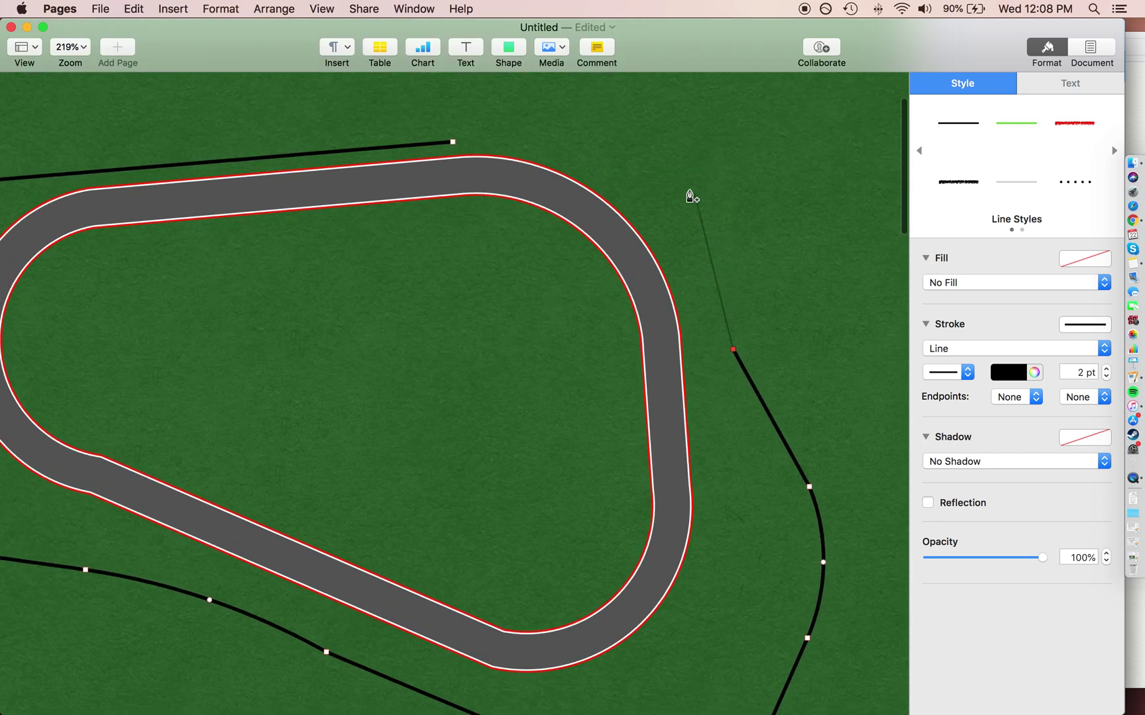
click(690, 225)
drag(712, 287, 700, 286)
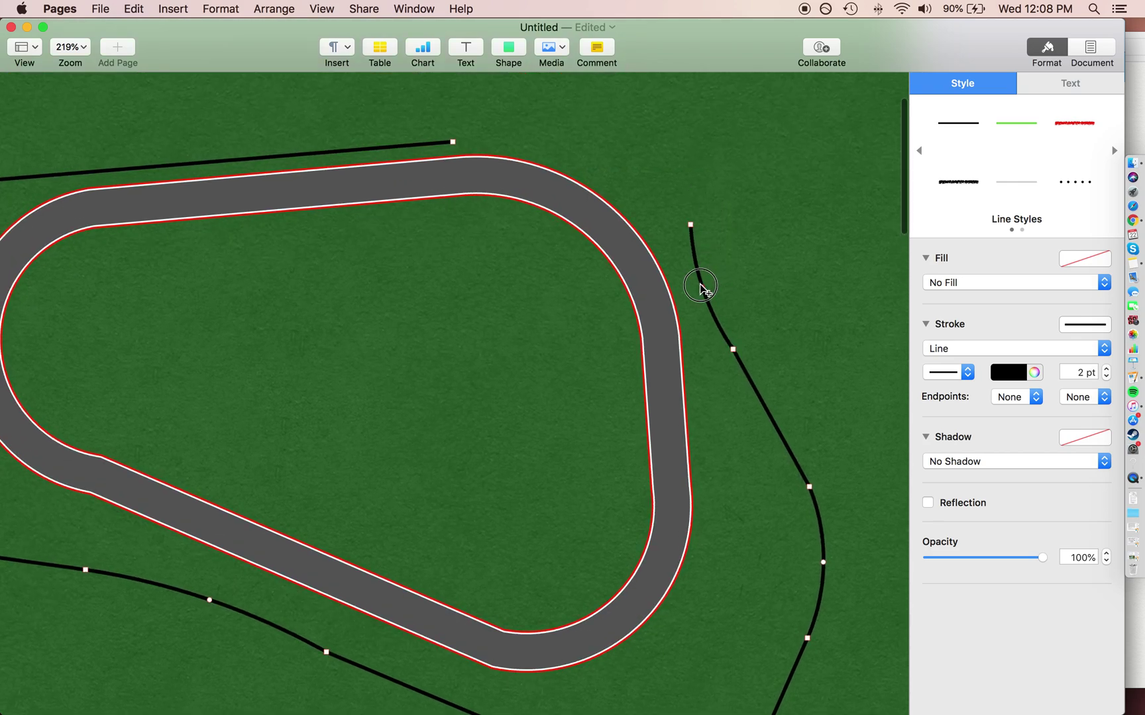
click(453, 142)
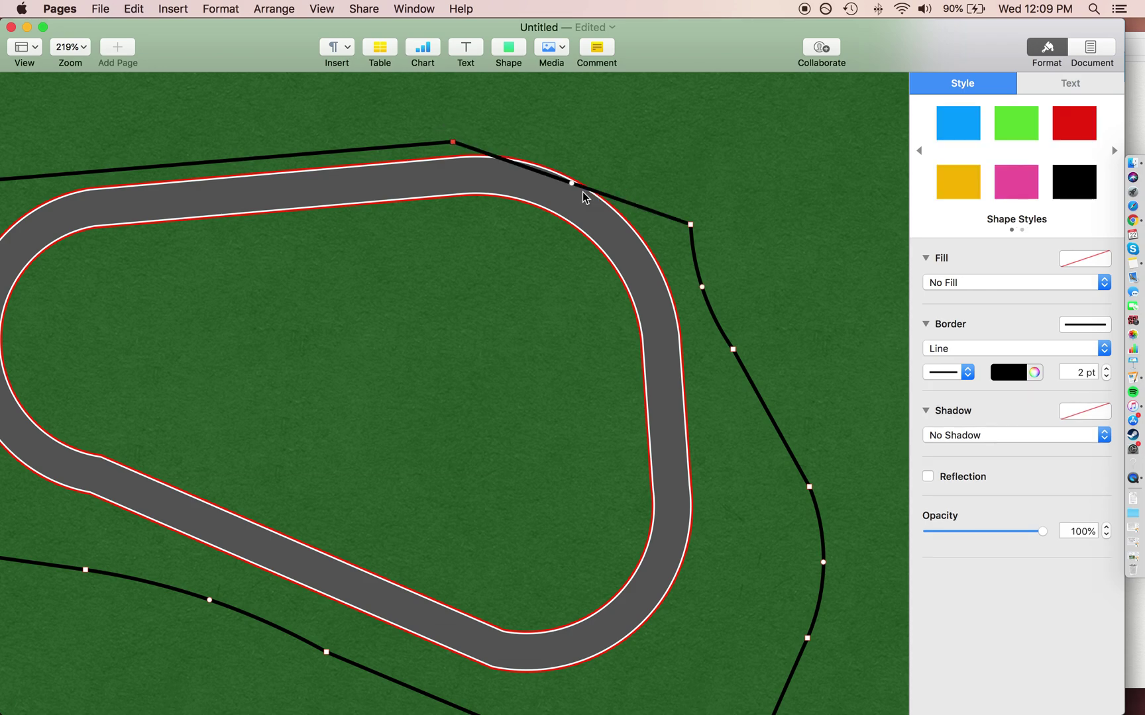
drag(571, 183, 611, 102)
scroll(613, 107, up, 3)
scroll(613, 107, left, 3)
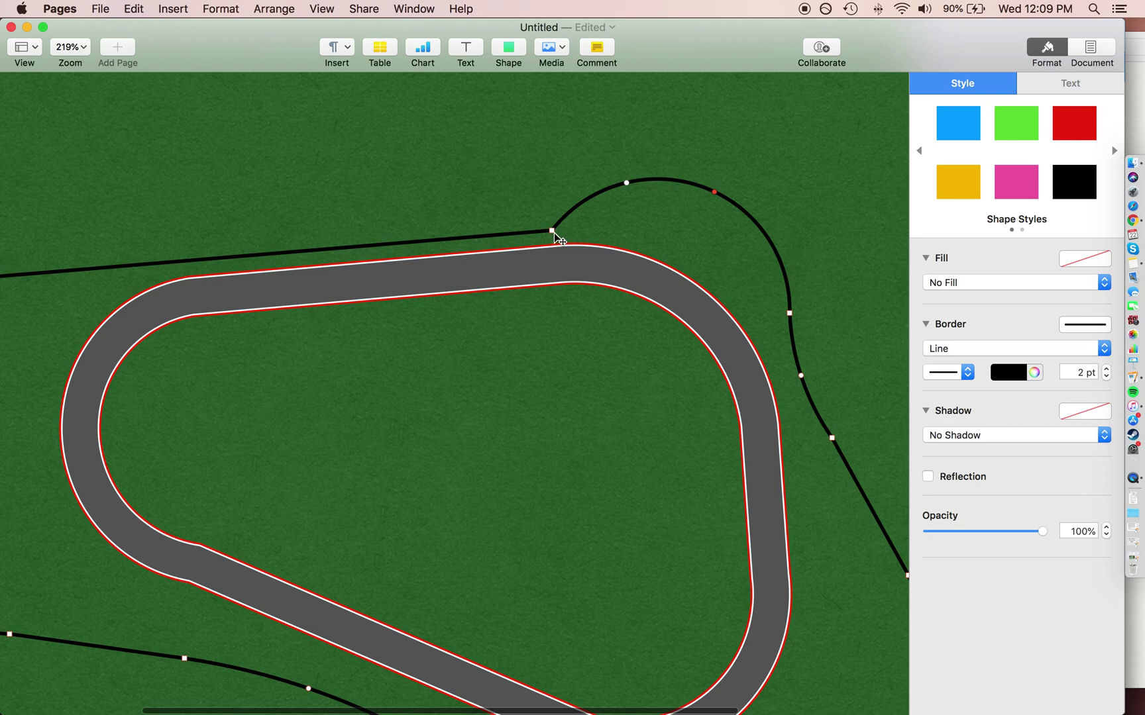
drag(555, 234, 399, 244)
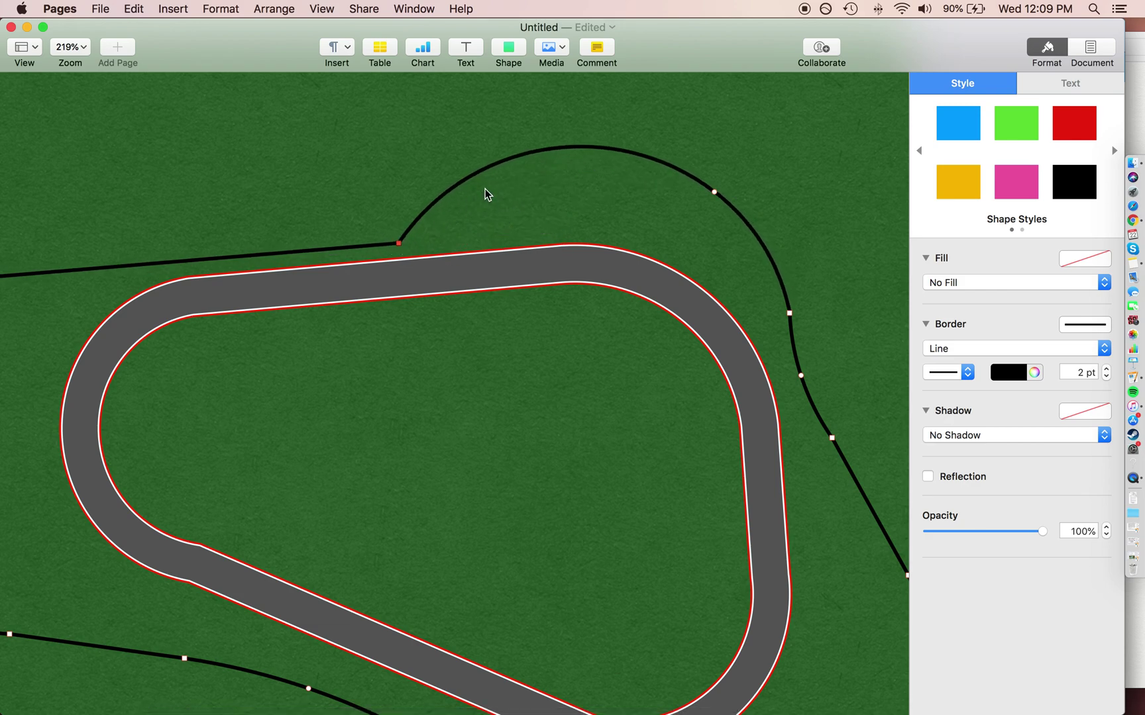
drag(542, 151, 524, 222)
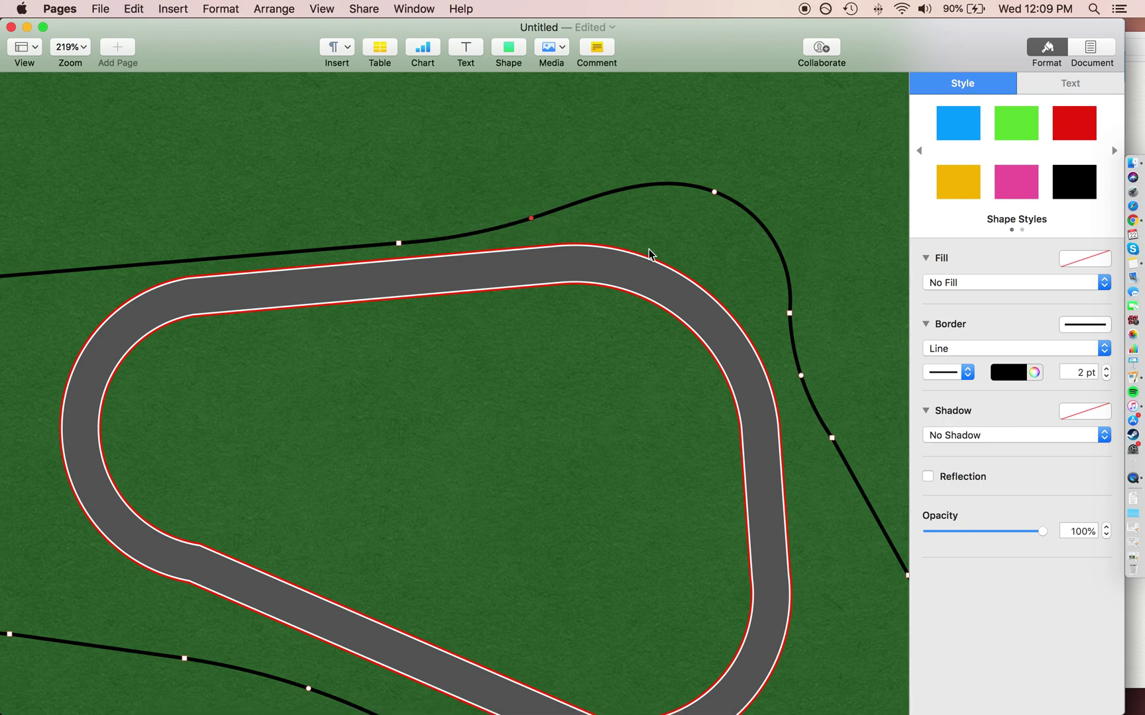
key(Return)
scroll(648, 249, left, 5)
scroll(648, 250, down, 3)
scroll(648, 250, down, 3)
scroll(649, 187, up, 3)
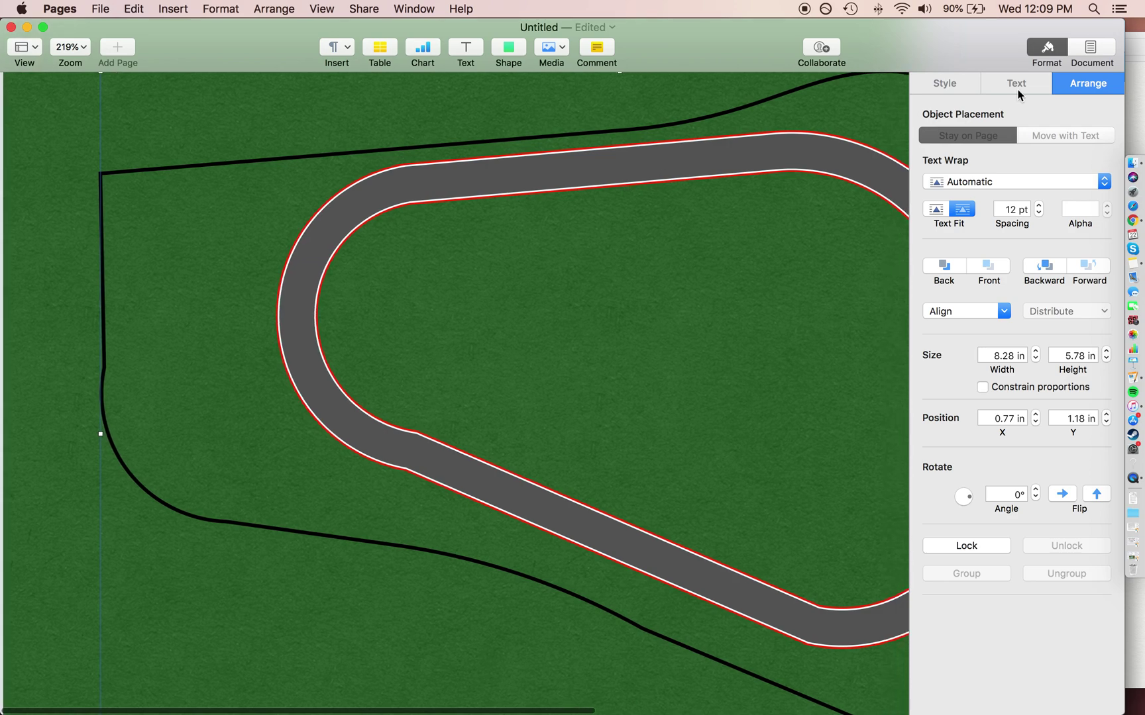
click(946, 83)
Draw a pen line from above the left bend to below it, curved along the bend
click(509, 48)
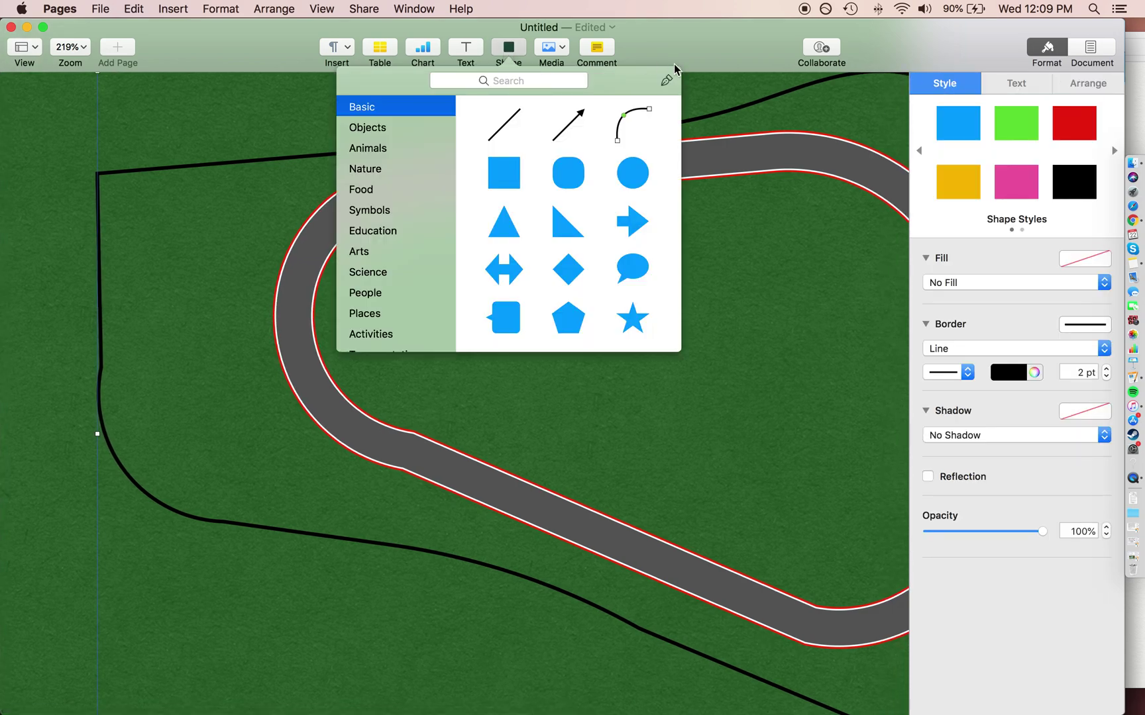
click(666, 80)
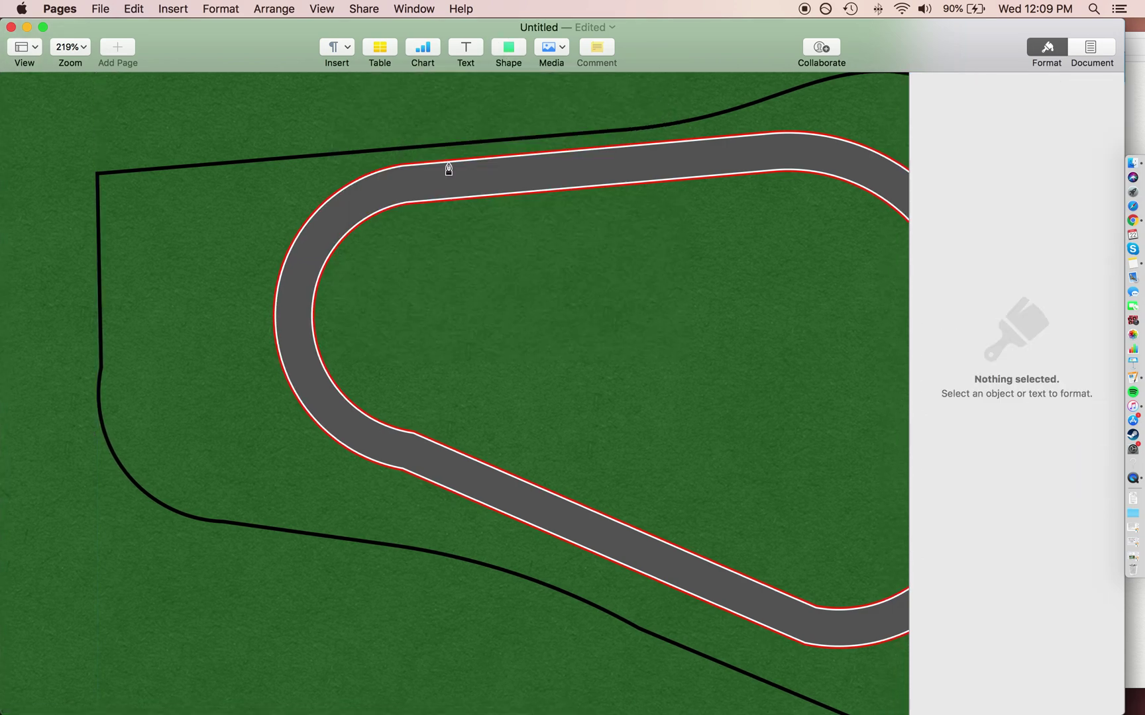
click(356, 166)
double_click(359, 477)
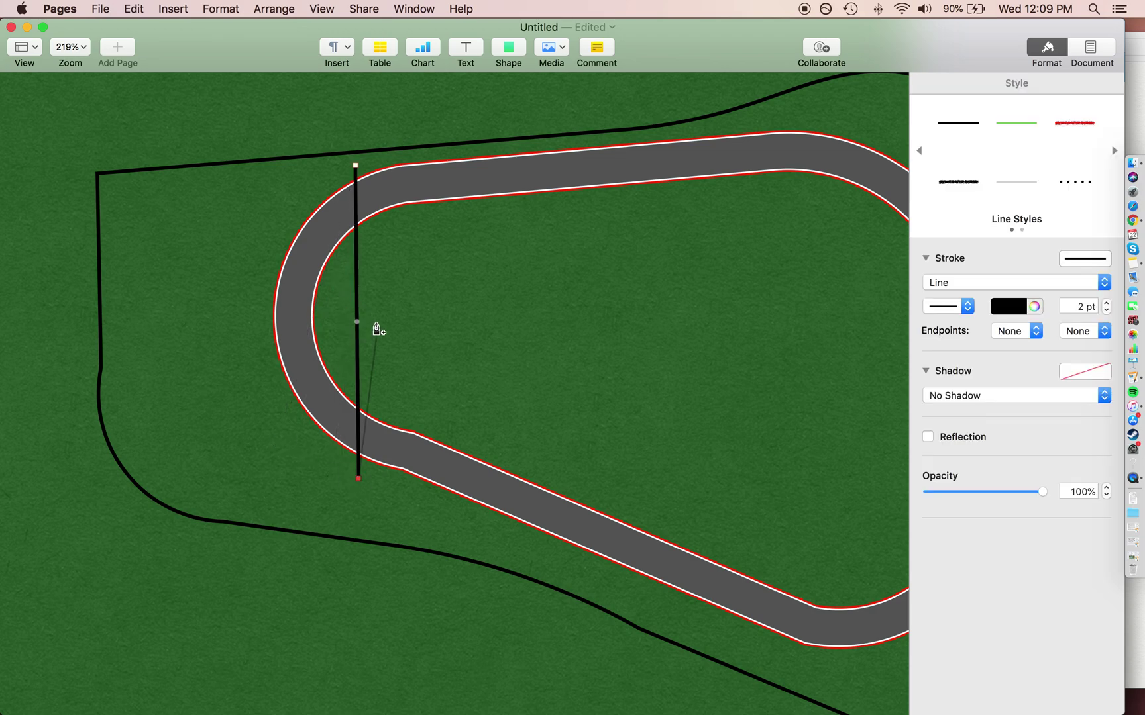
drag(358, 324, 248, 327)
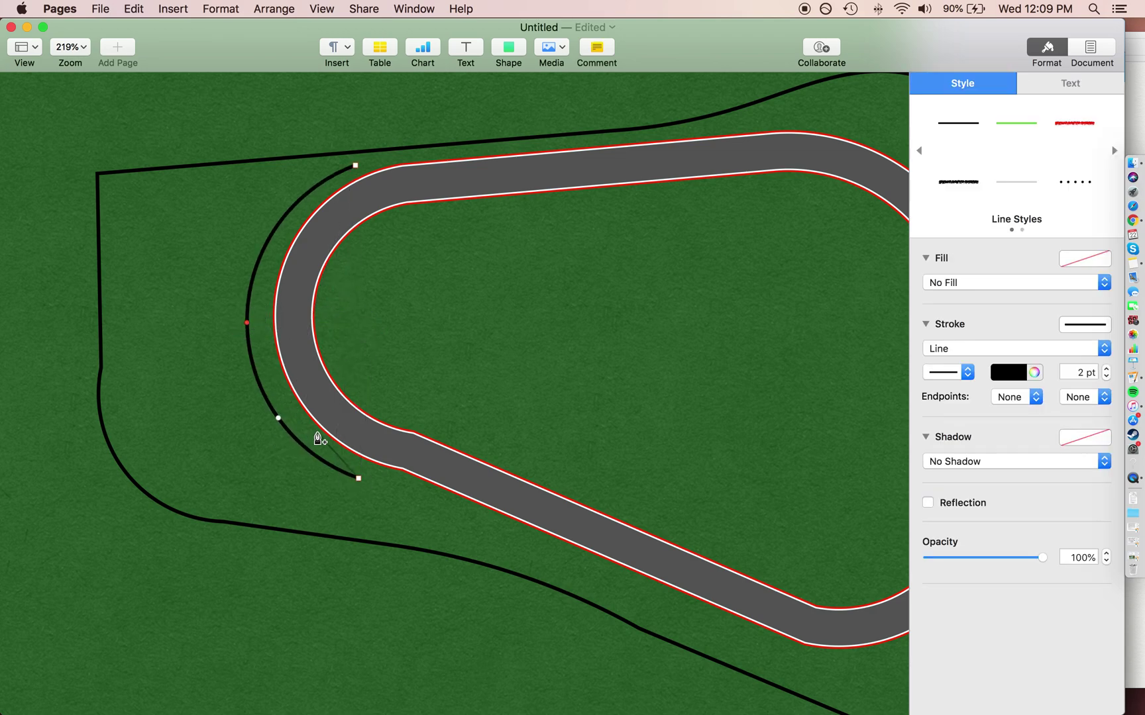
click(358, 477)
Add a lower-left point, close the crescent, bow its outer edge and smooth the corner
double_click(141, 461)
drag(247, 473, 249, 505)
click(356, 165)
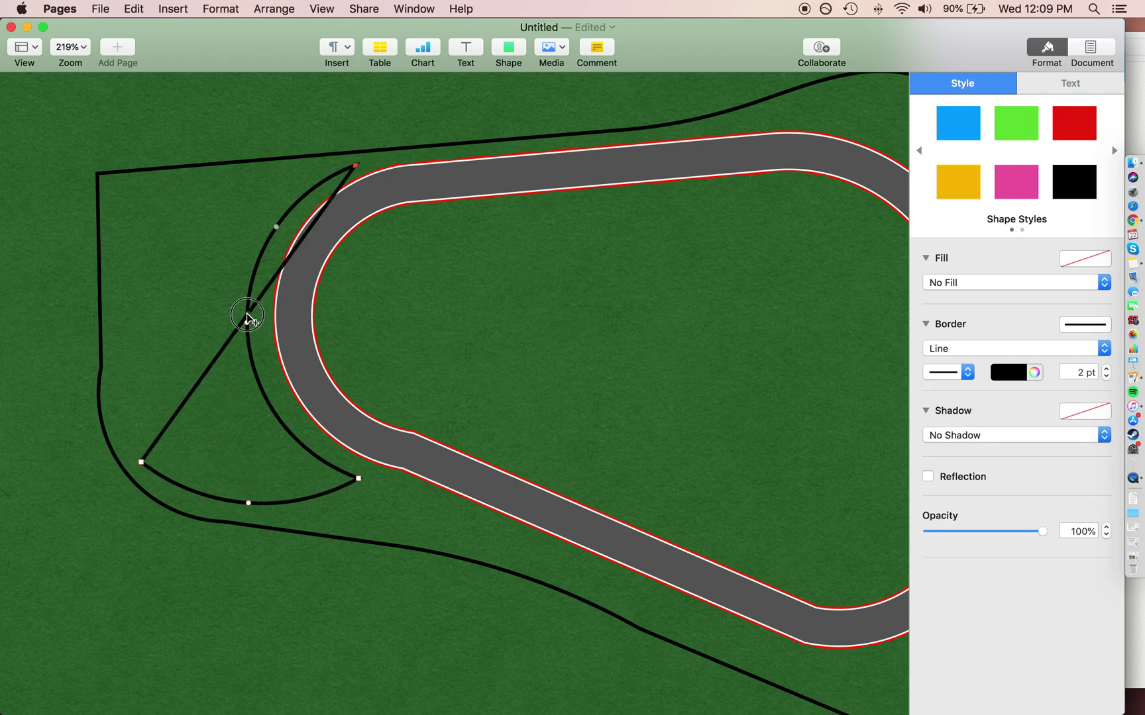
drag(246, 316, 146, 287)
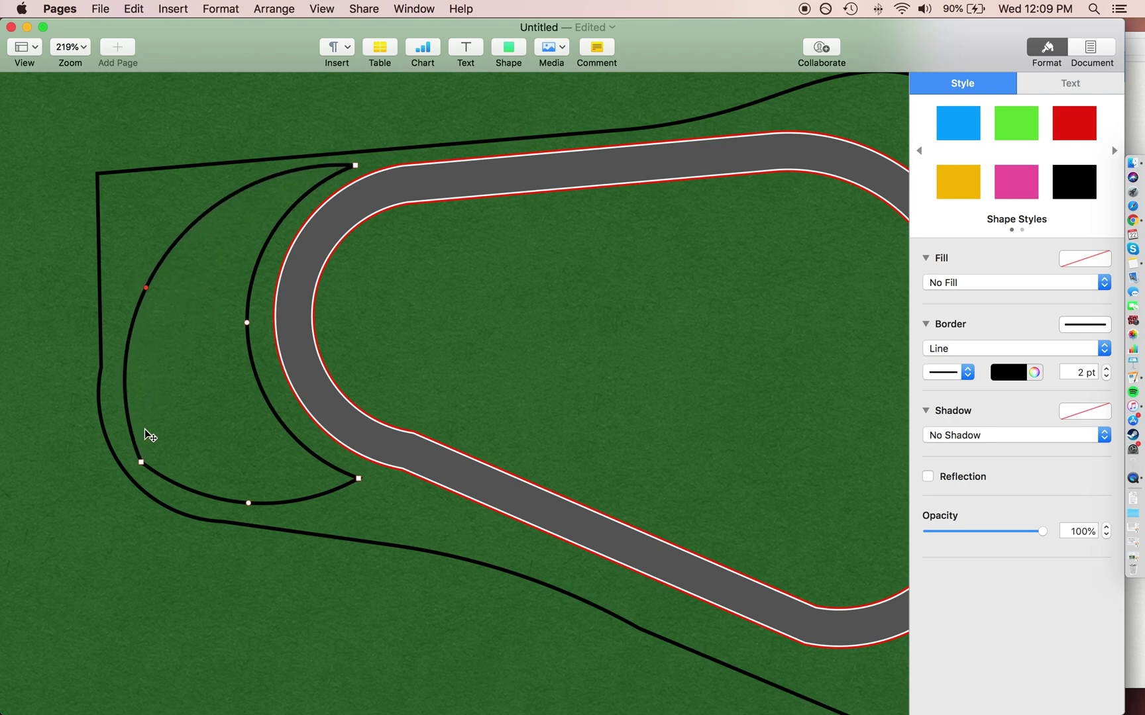
double_click(141, 462)
key(Return)
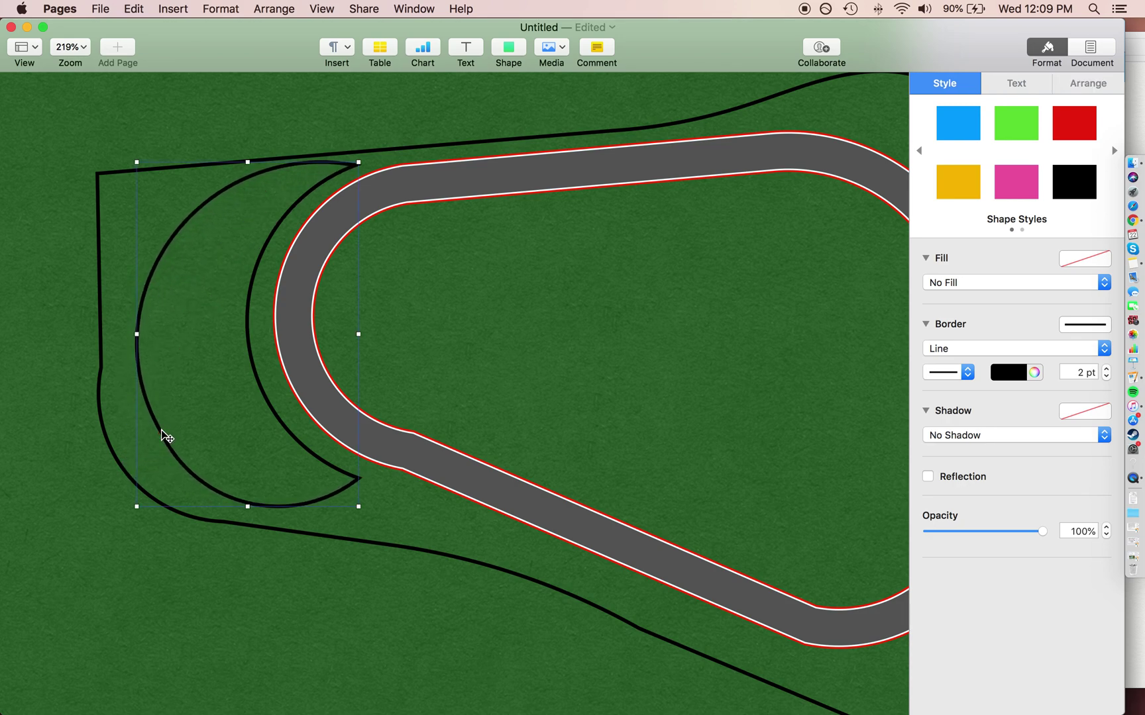
Remove the crescent's black border and give it a solid grey fill
click(1010, 283)
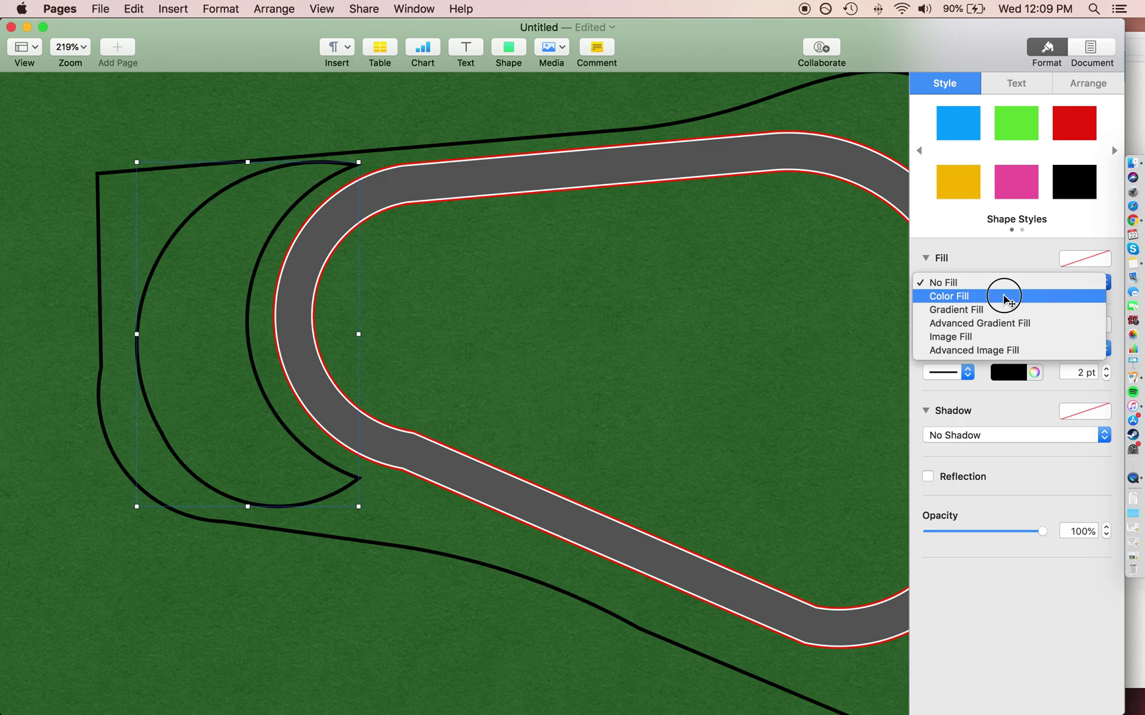
click(1004, 300)
click(967, 369)
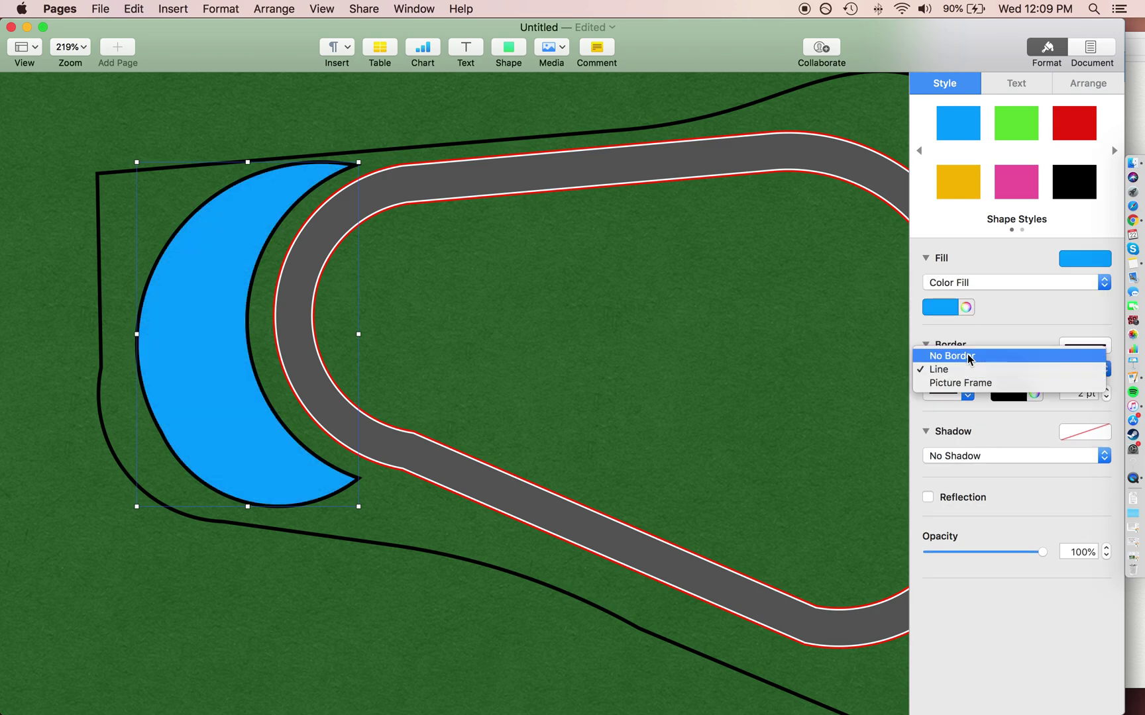
click(967, 357)
click(939, 307)
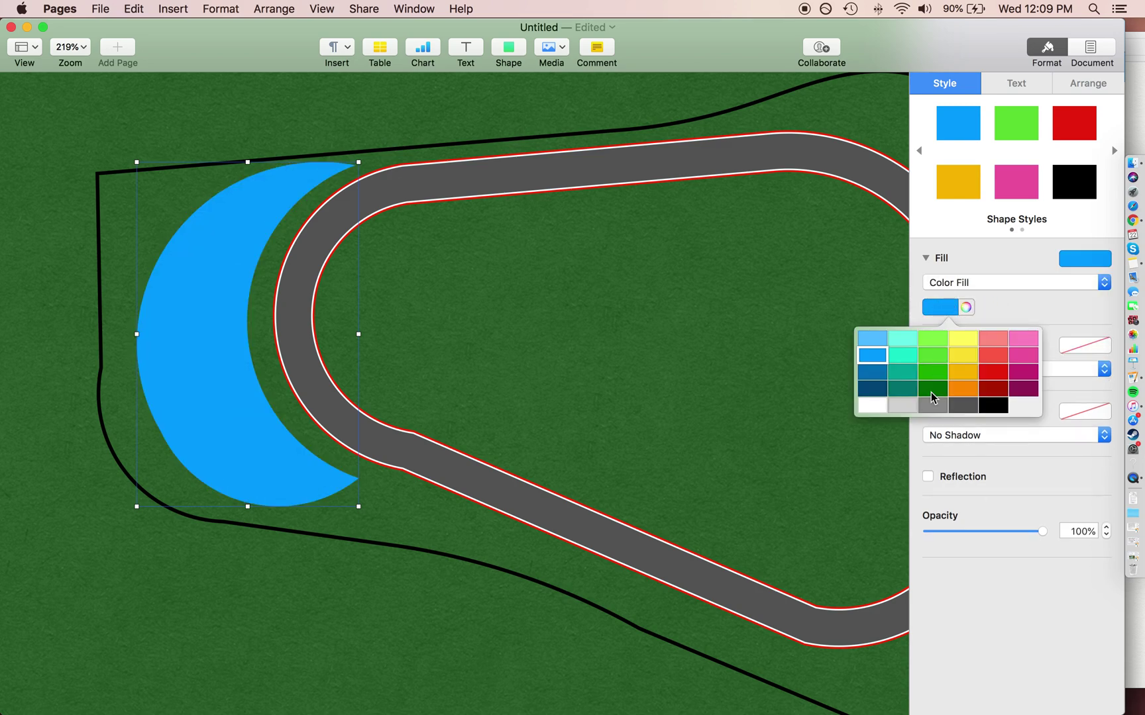
click(932, 403)
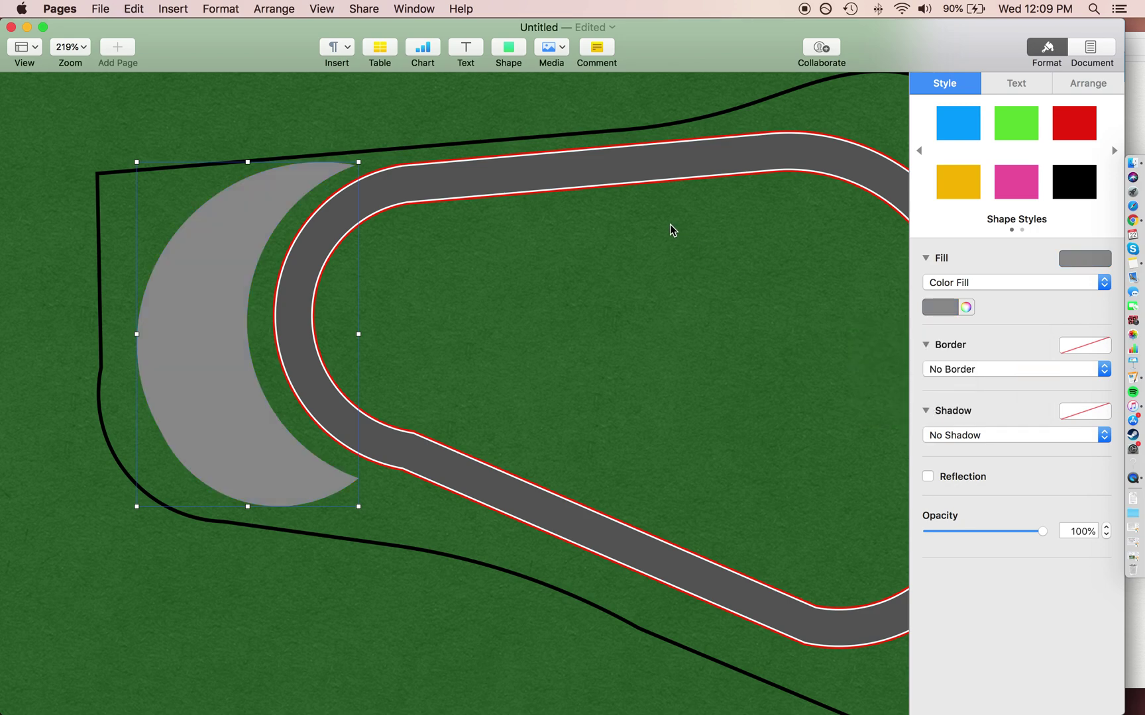
Switch the crescent to a textured image fill with a yellow tint
click(971, 283)
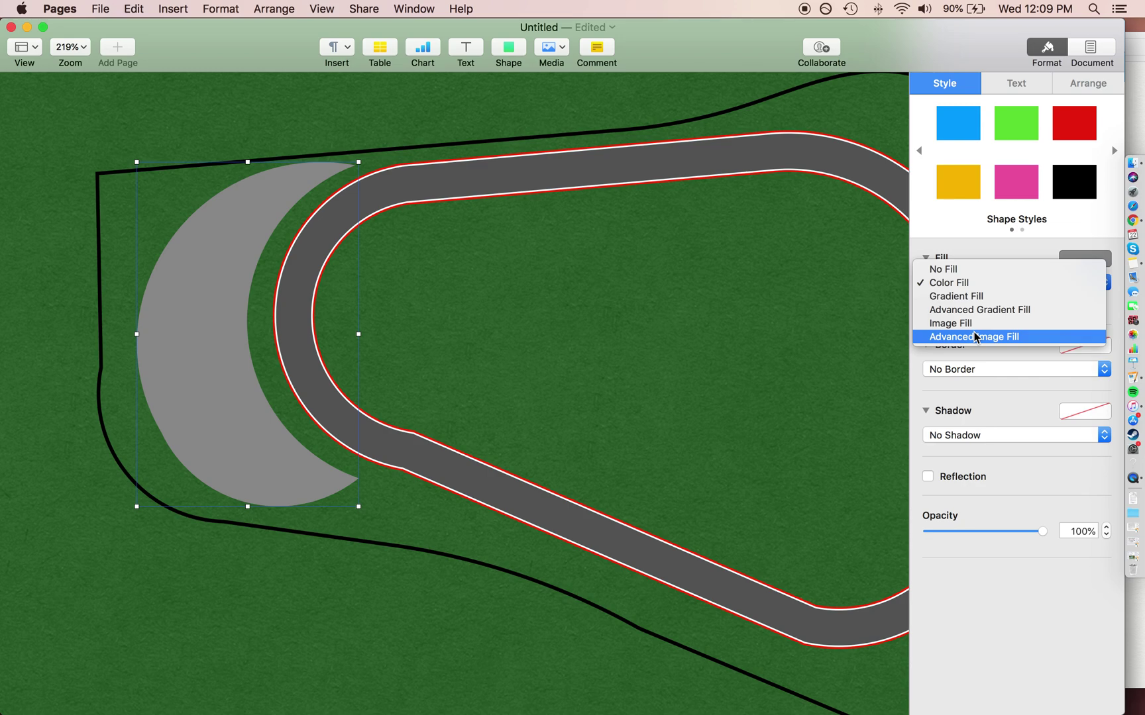
click(974, 337)
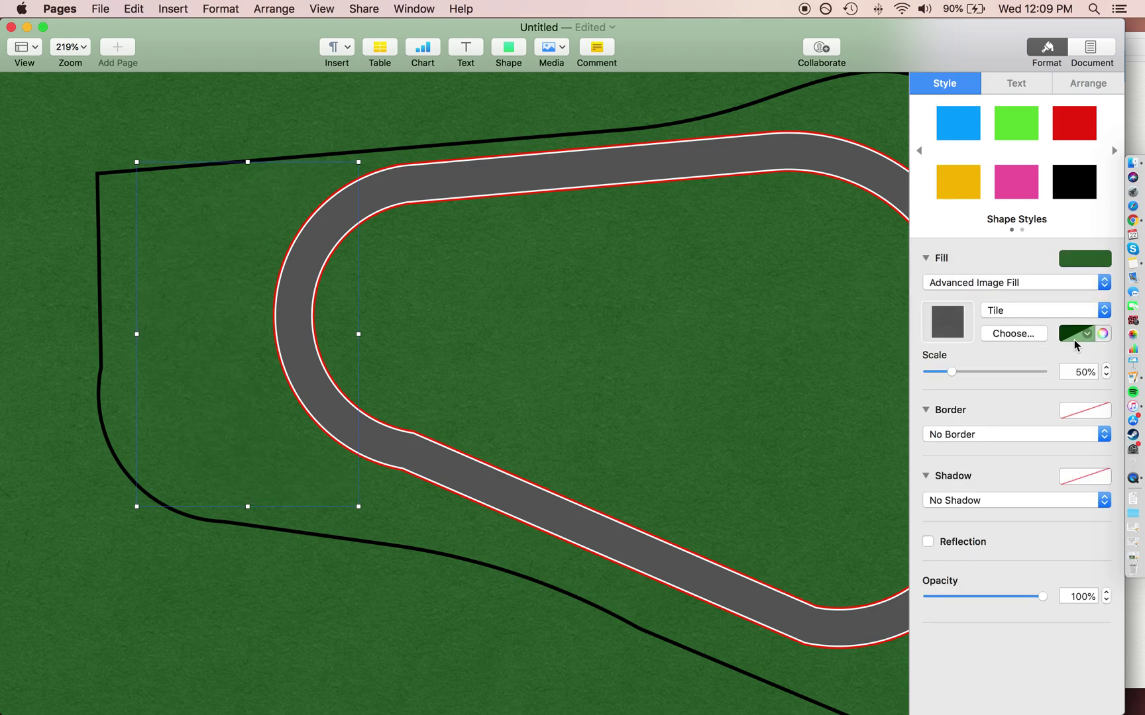
click(1080, 335)
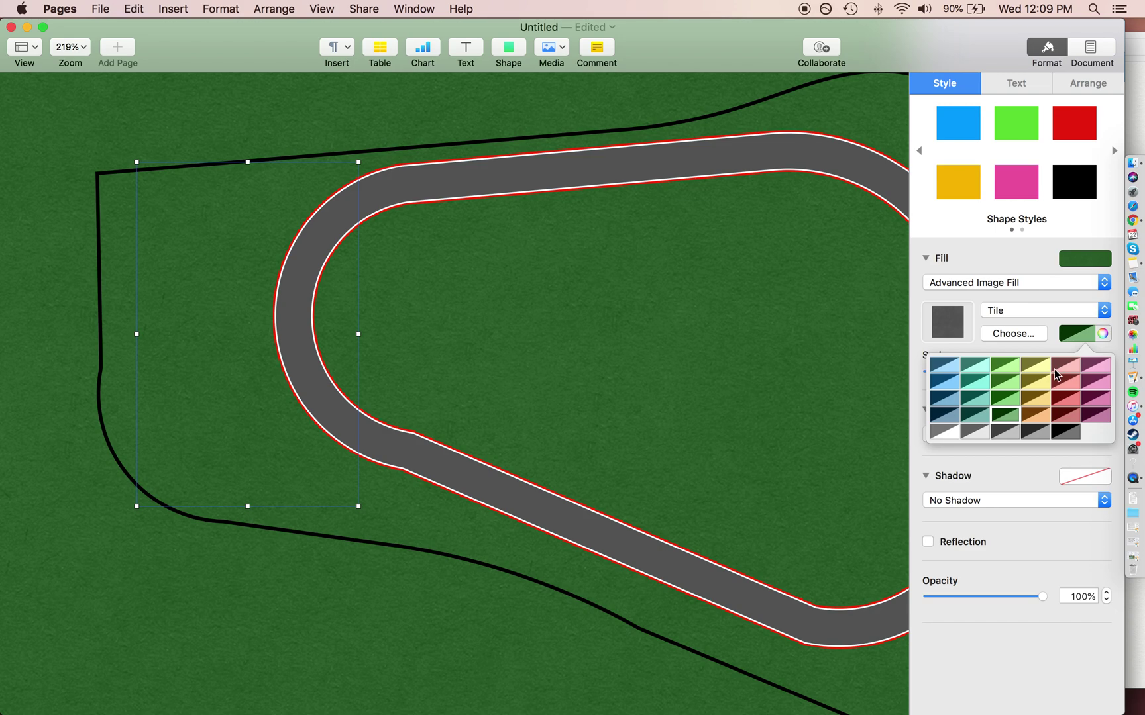
click(1032, 366)
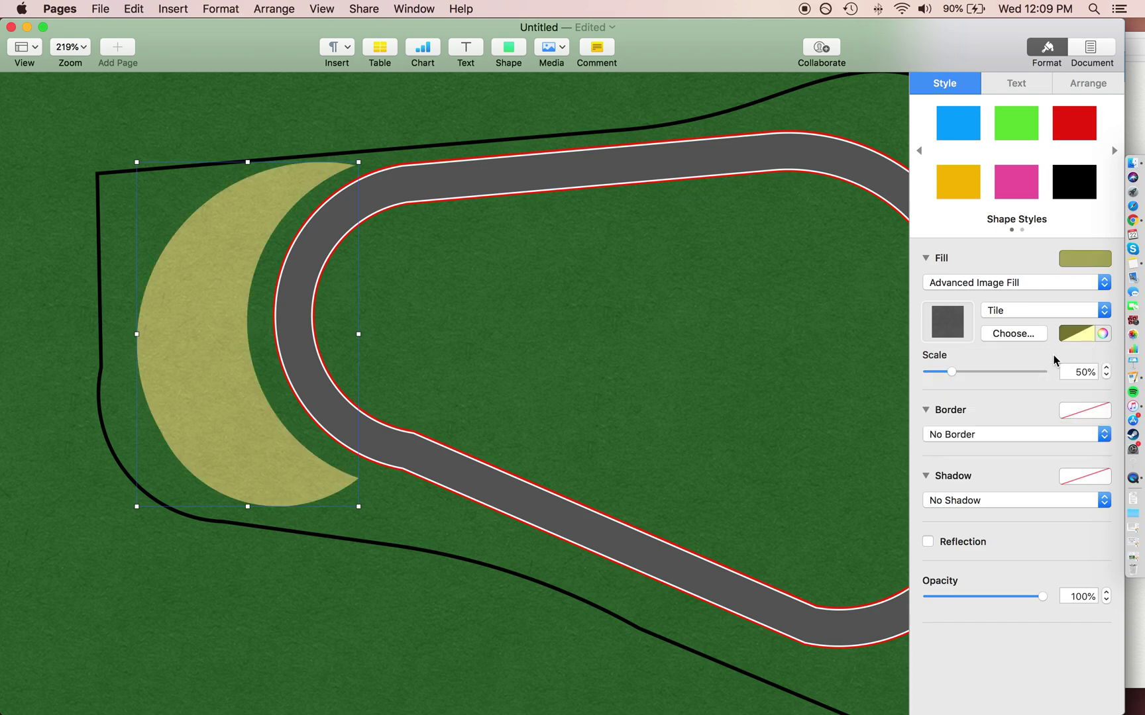
click(1080, 335)
click(1062, 363)
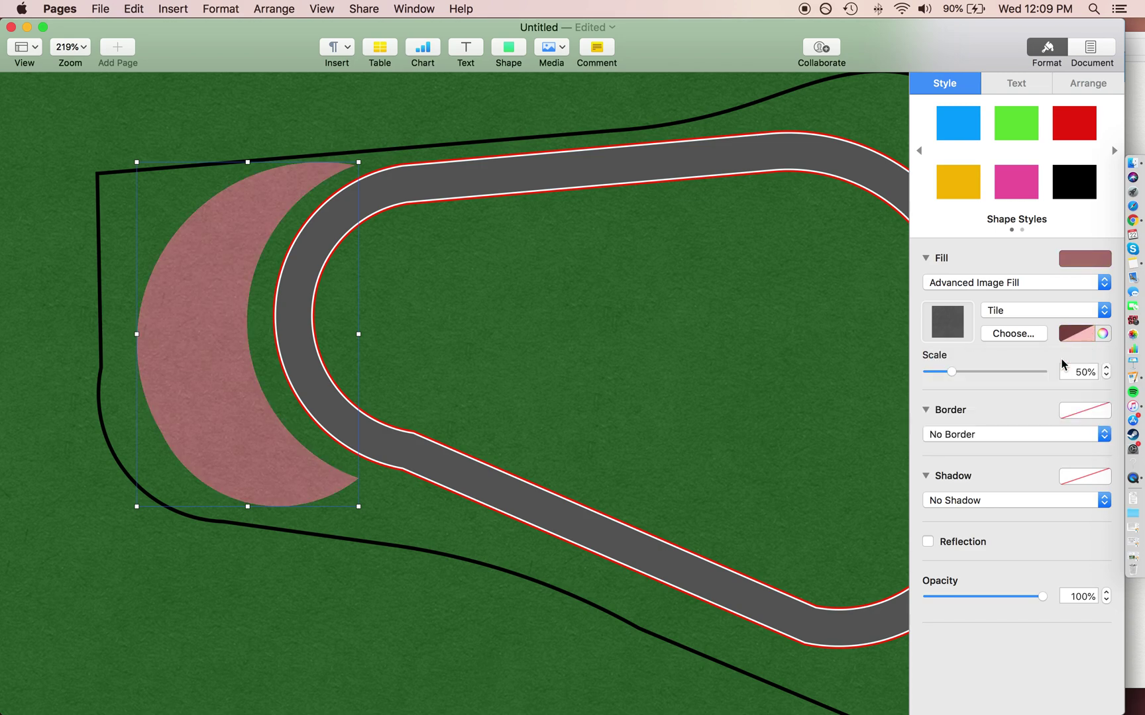
click(1081, 335)
click(1044, 366)
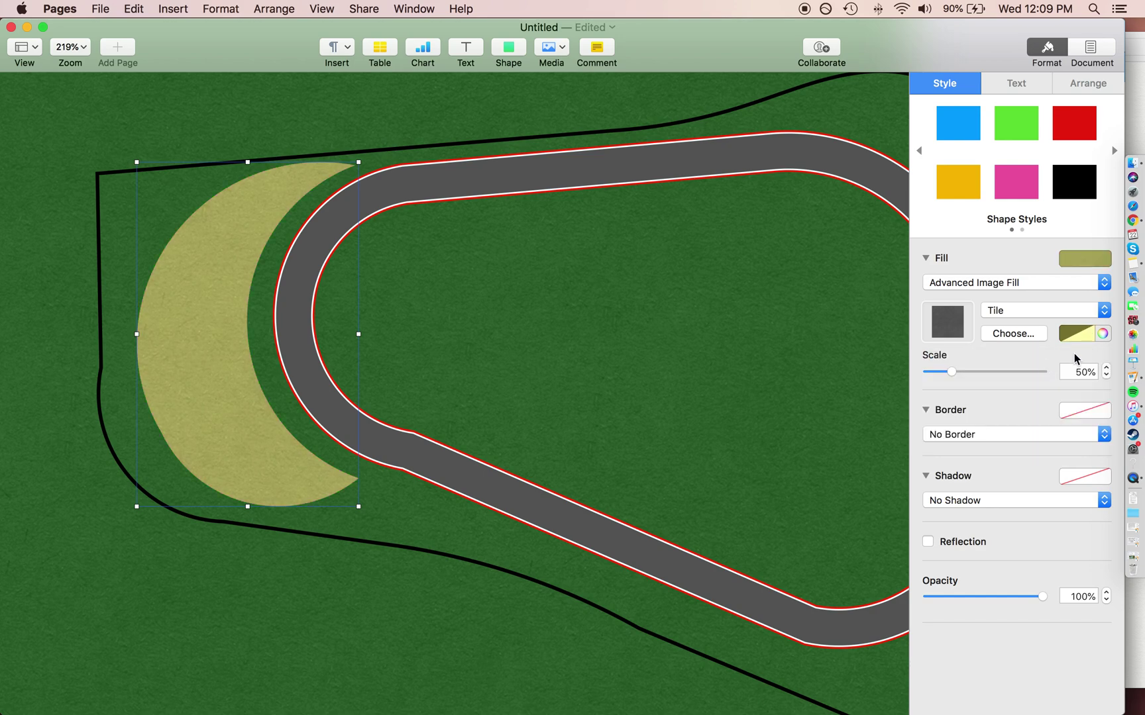
Warm the texture tint to a tan gravel colour using the colour wheel
click(1102, 334)
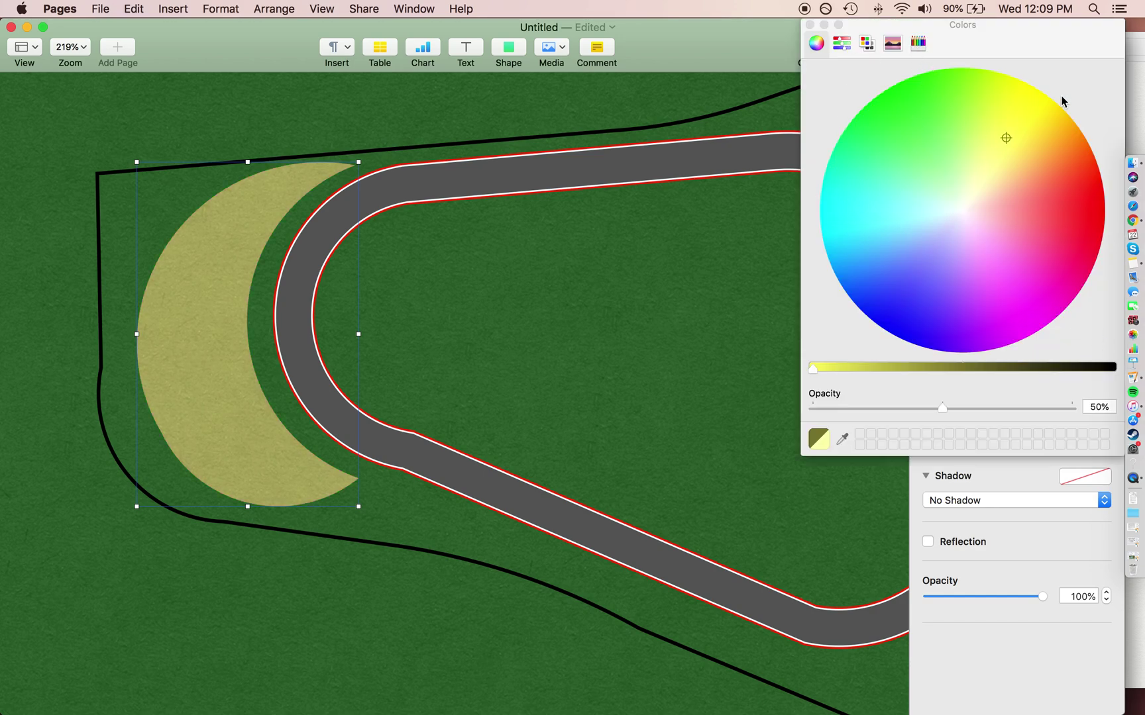
drag(1028, 151, 1024, 152)
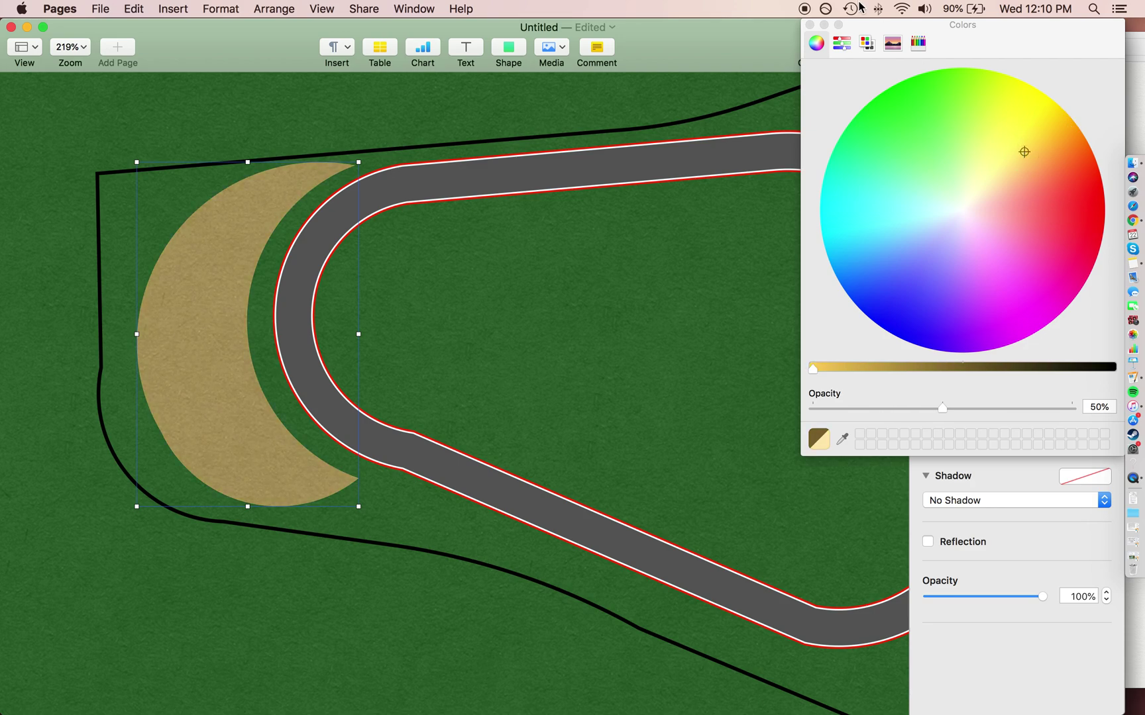
click(809, 25)
click(562, 300)
scroll(562, 299, down, 5)
scroll(562, 299, right, 2)
Draw the pit lane path from the top straight, around the left bend, to the lower track edge
scroll(562, 300, up, 5)
scroll(562, 299, right, 1)
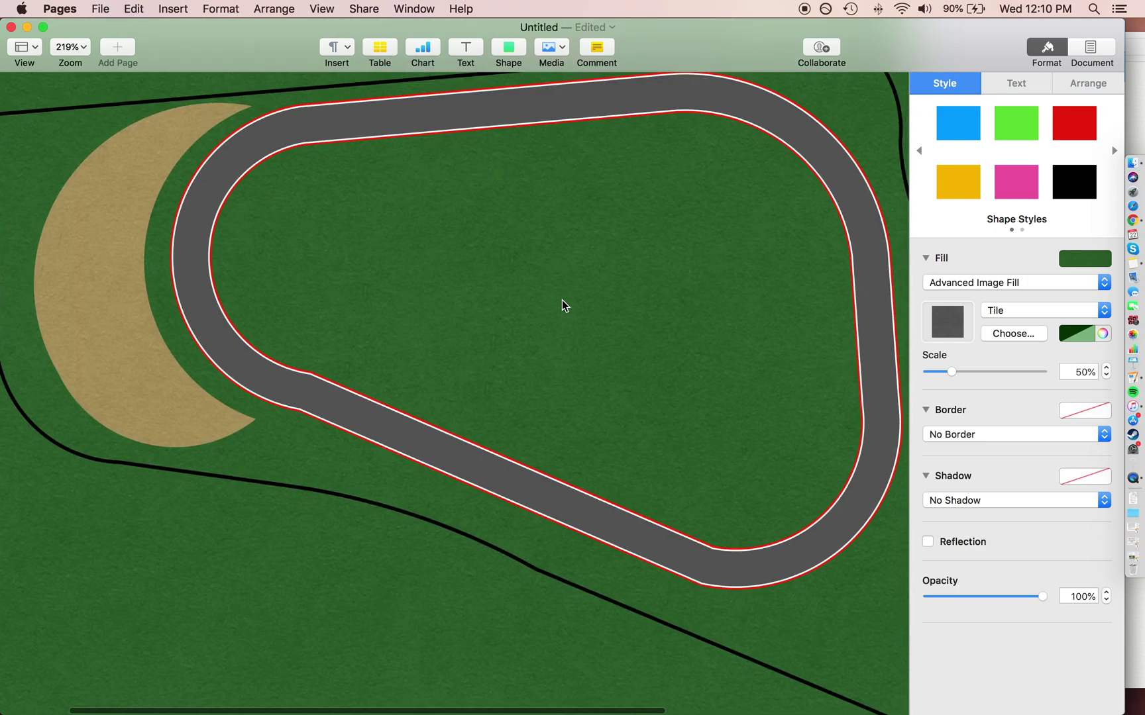
click(508, 61)
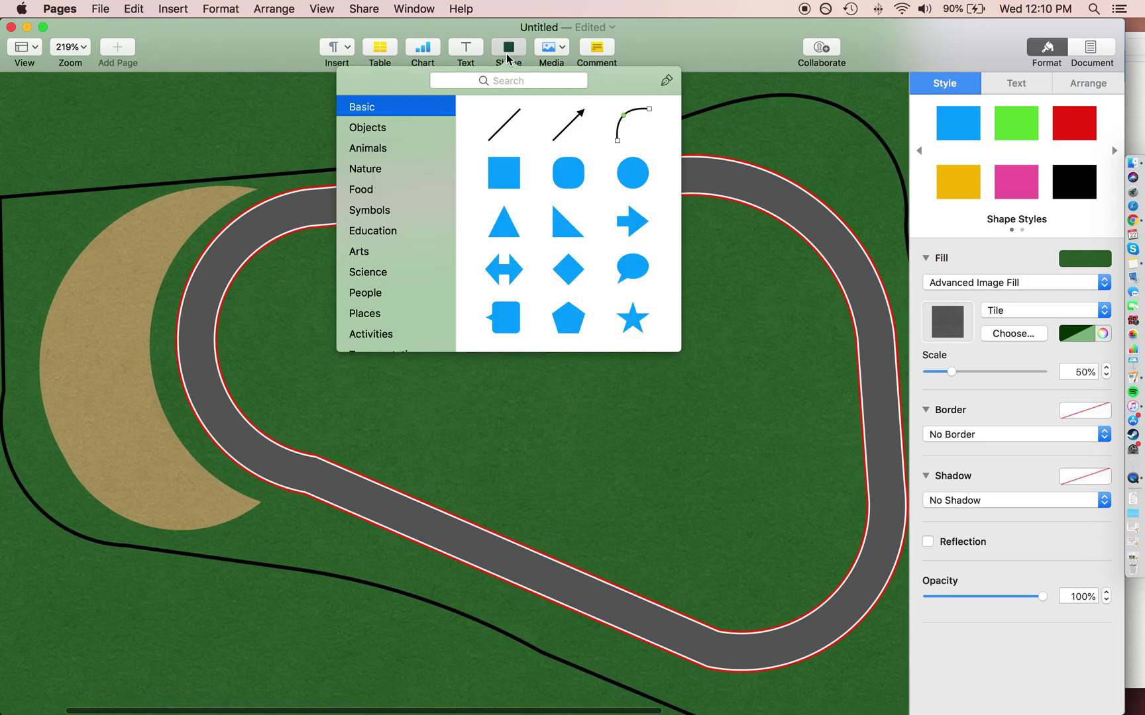
click(663, 84)
click(352, 210)
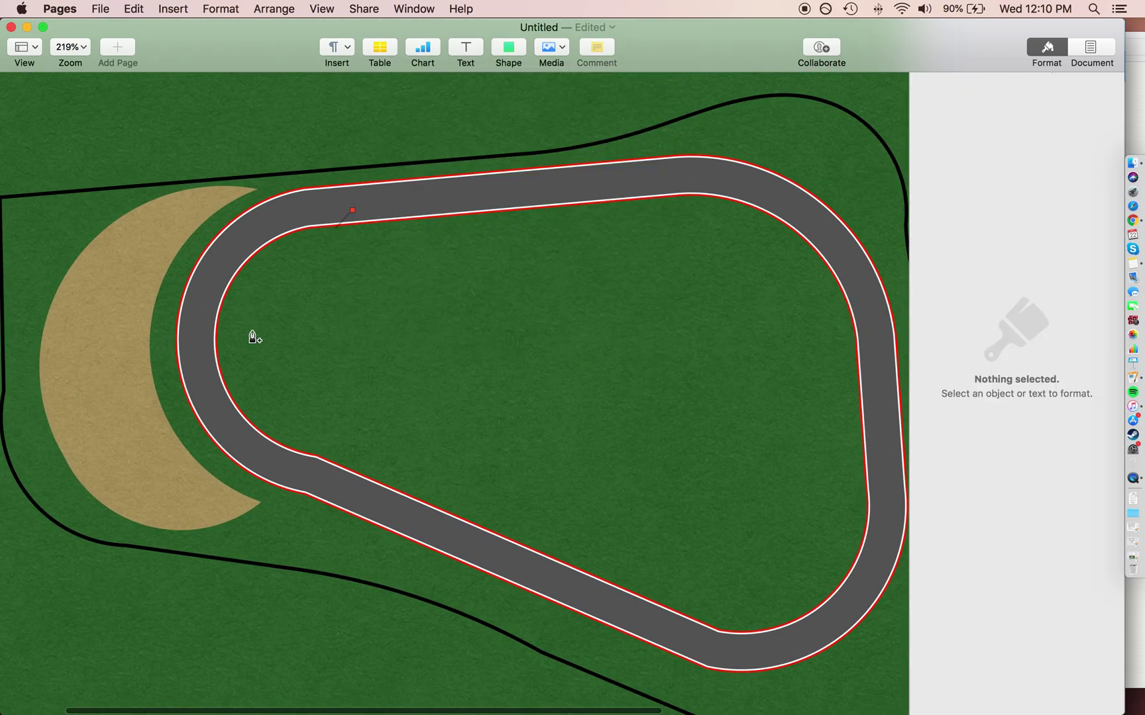
click(274, 281)
double_click(296, 412)
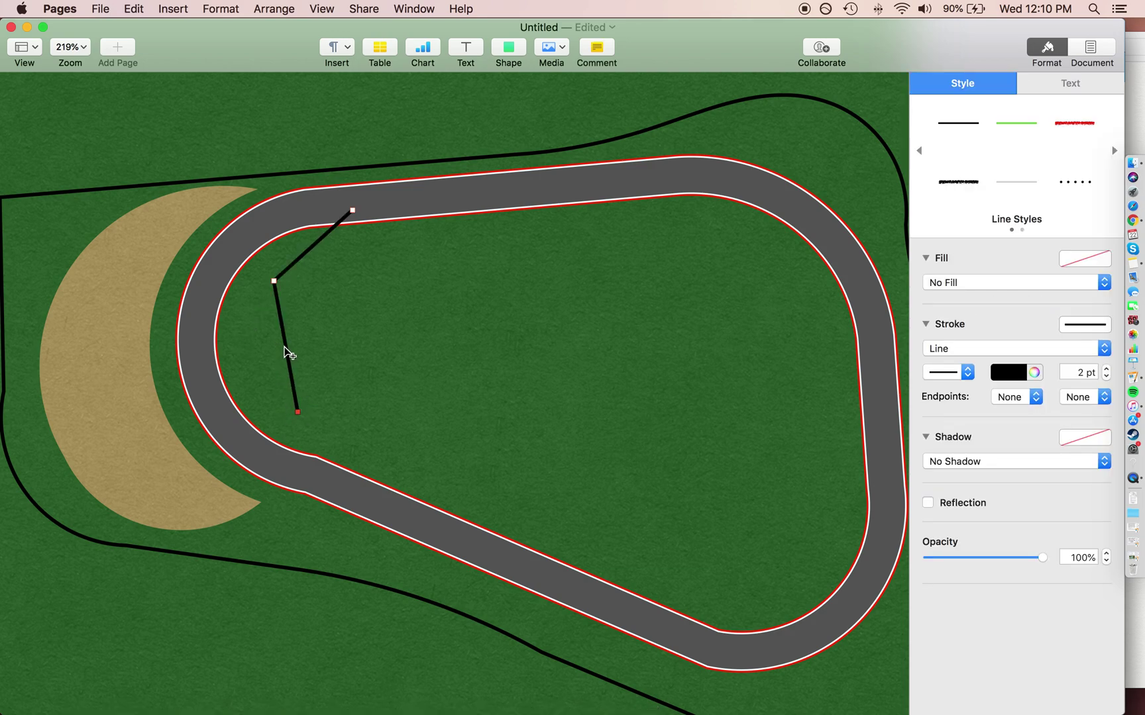
drag(285, 346, 250, 350)
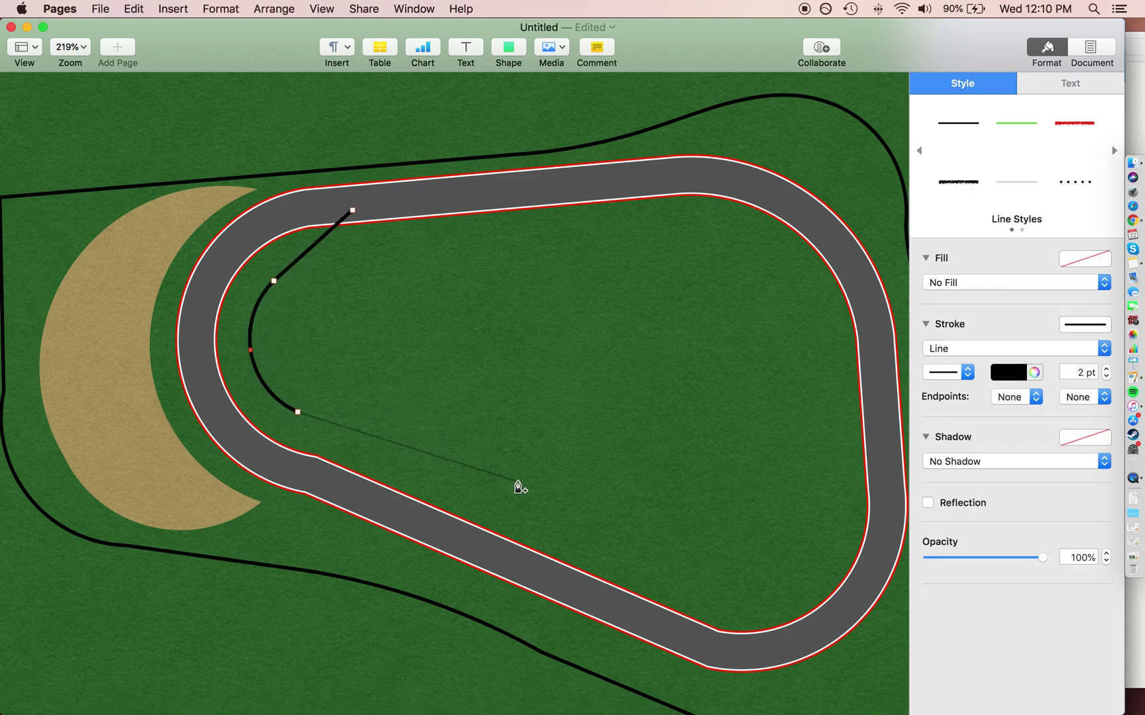
click(530, 522)
double_click(651, 626)
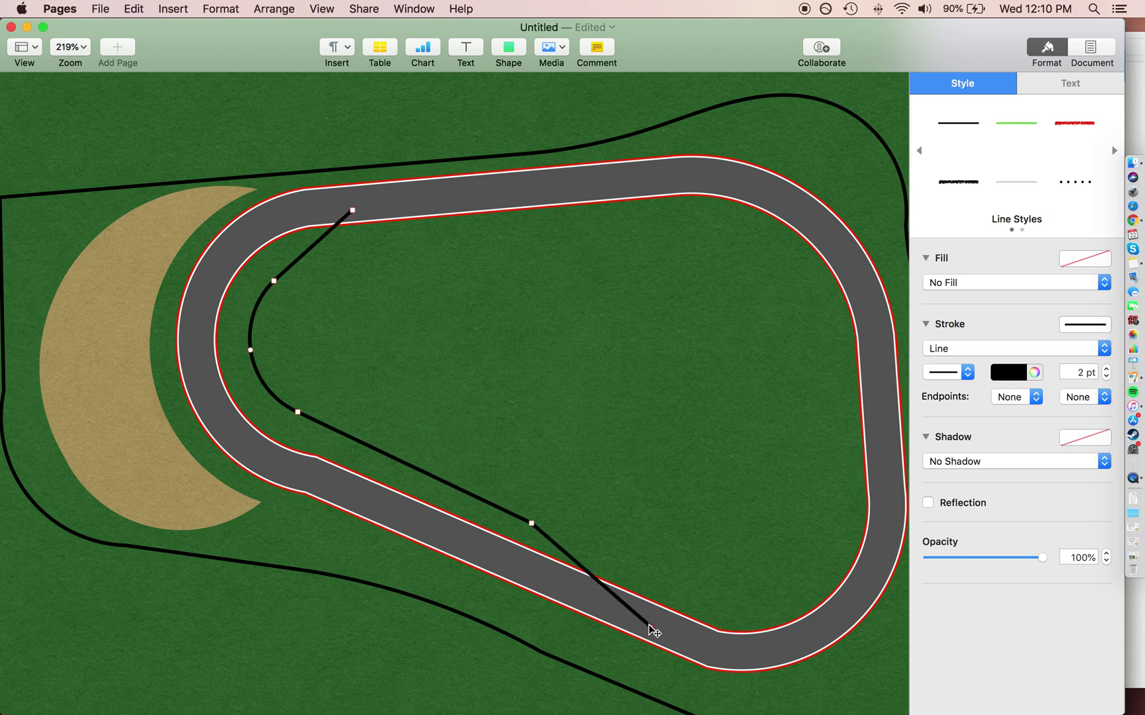
Make the pit lane a 10 pt dark grey line and nudge it slightly up
double_click(1083, 374)
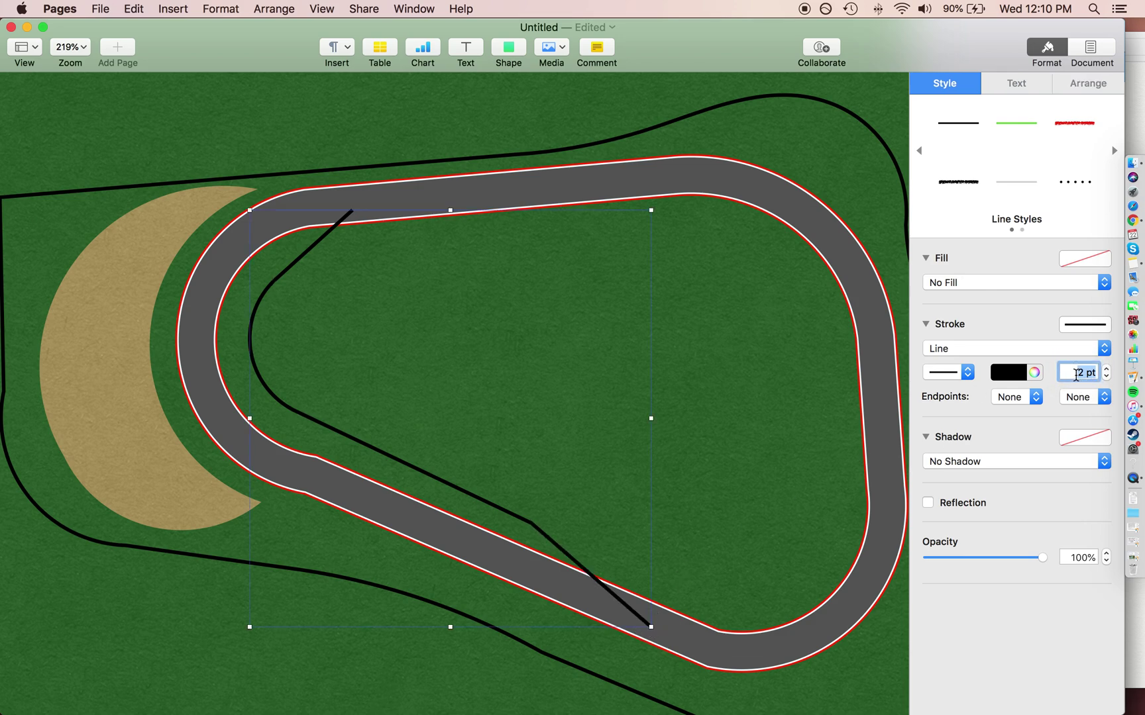
text(10)
key(Return)
click(1010, 373)
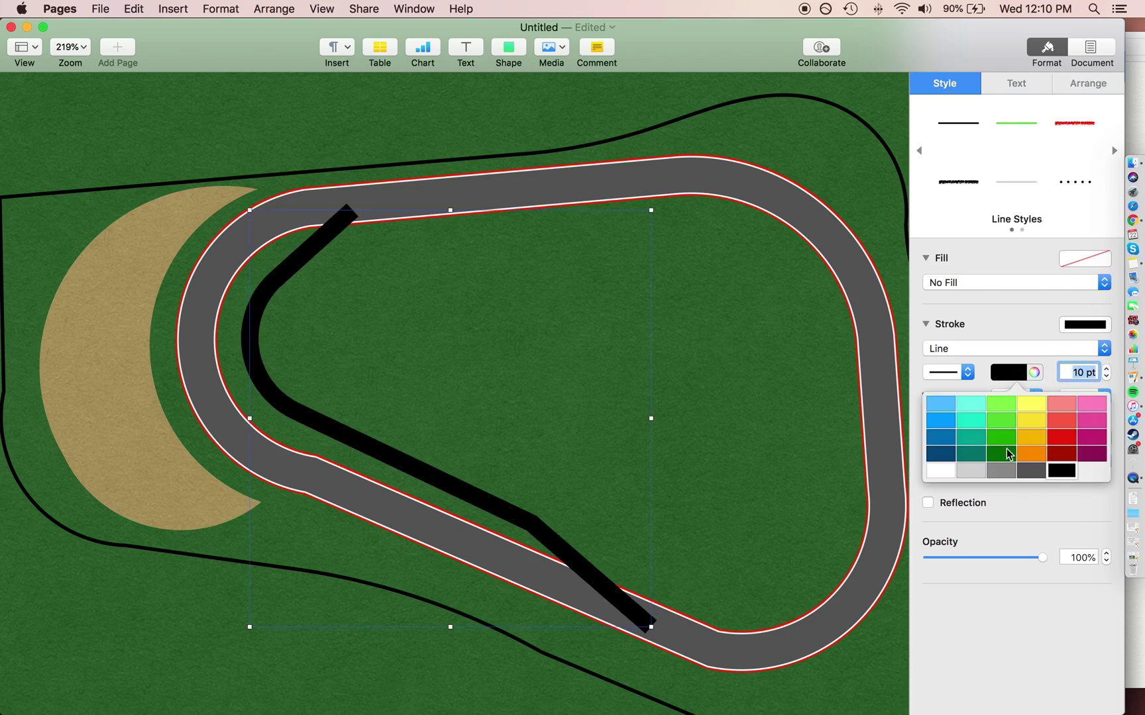
click(1027, 467)
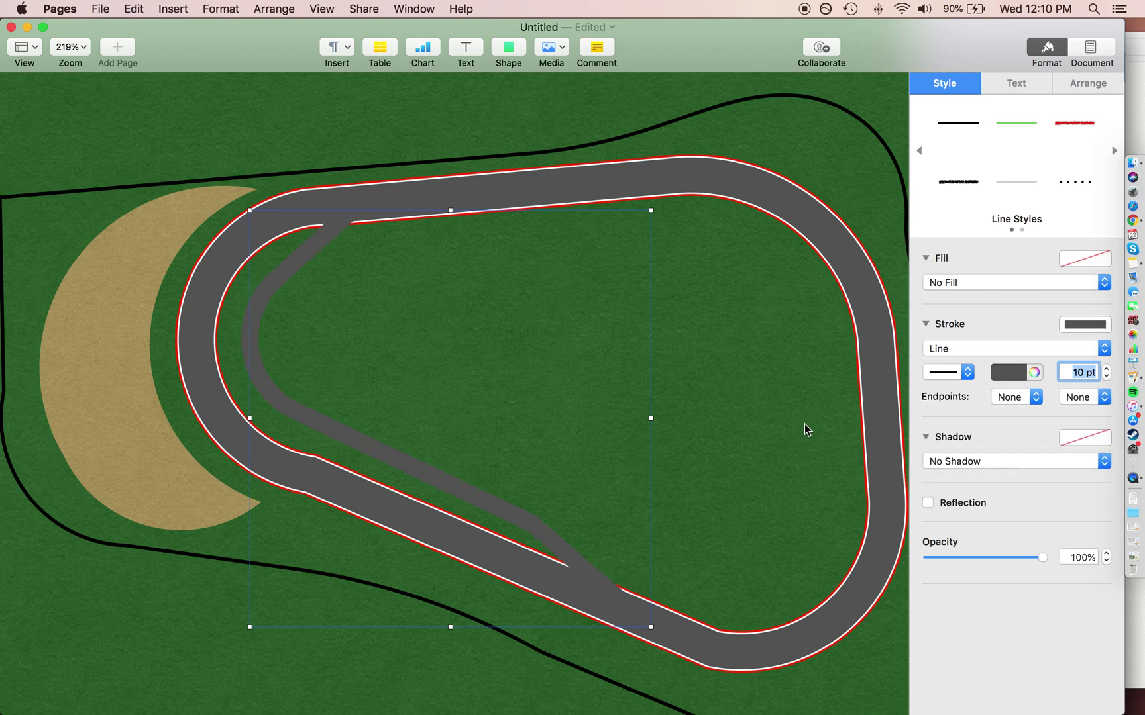
drag(316, 256, 315, 244)
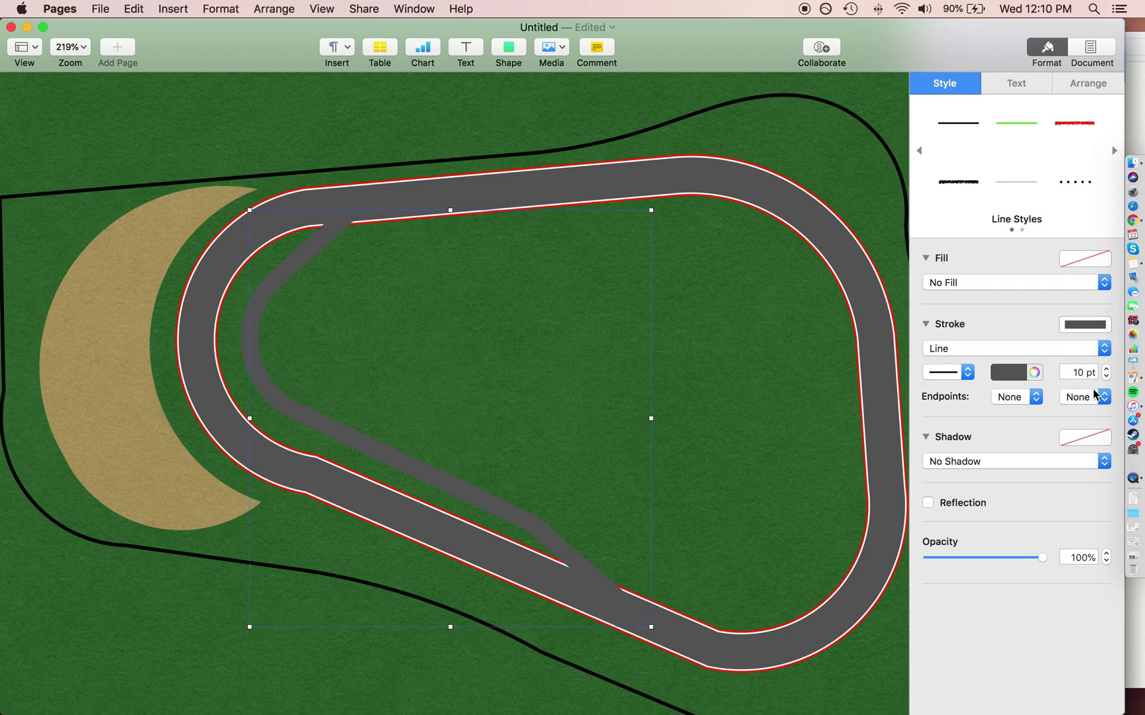
Thicken the pit lane line to 12 pt and make it white
click(1106, 369)
click(1011, 372)
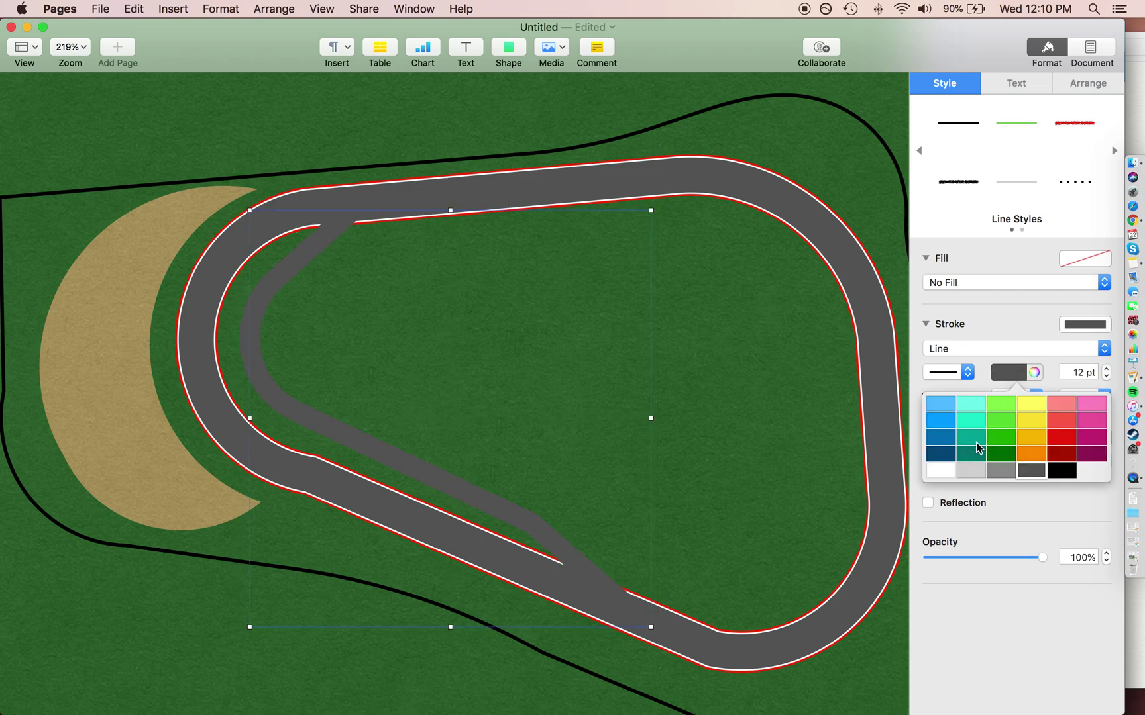
click(938, 474)
Drop a trial rough red style and layer the white line one level above the back
click(1074, 123)
click(1087, 83)
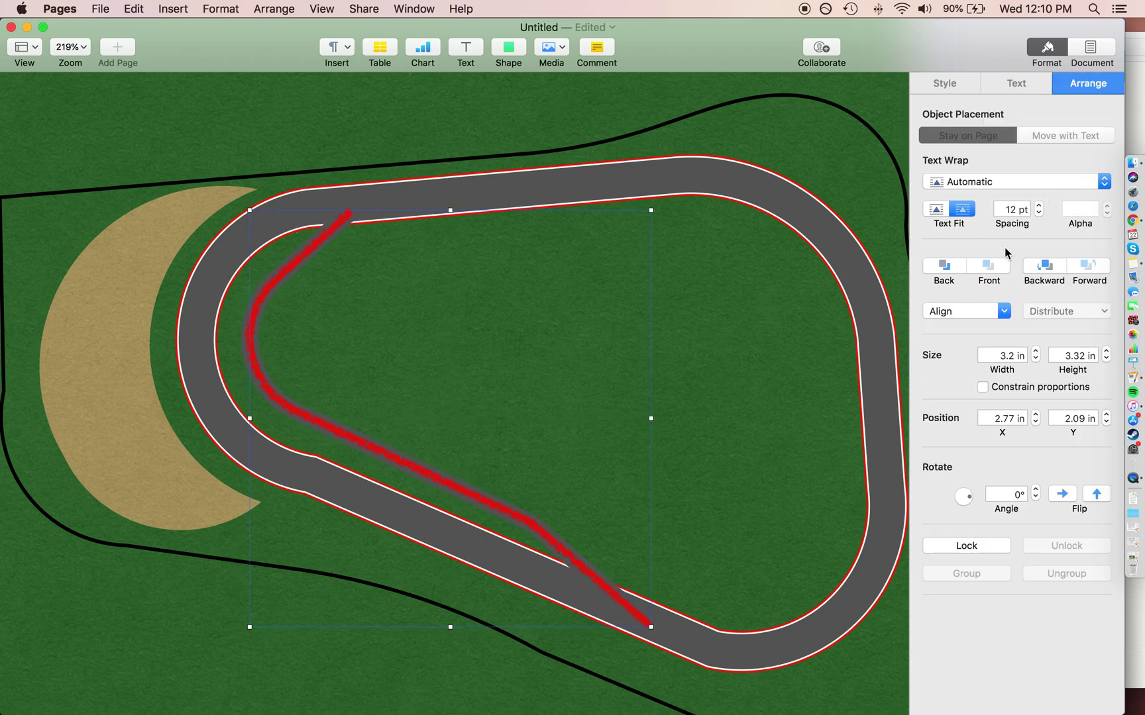
key(super+z)
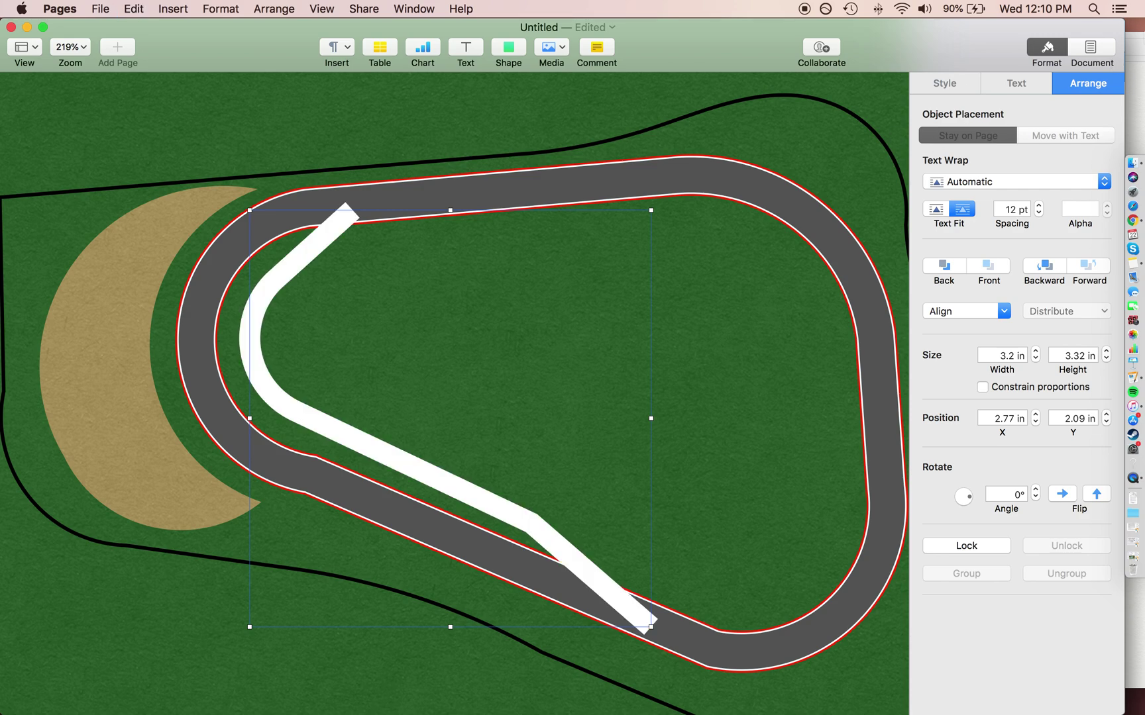
click(949, 276)
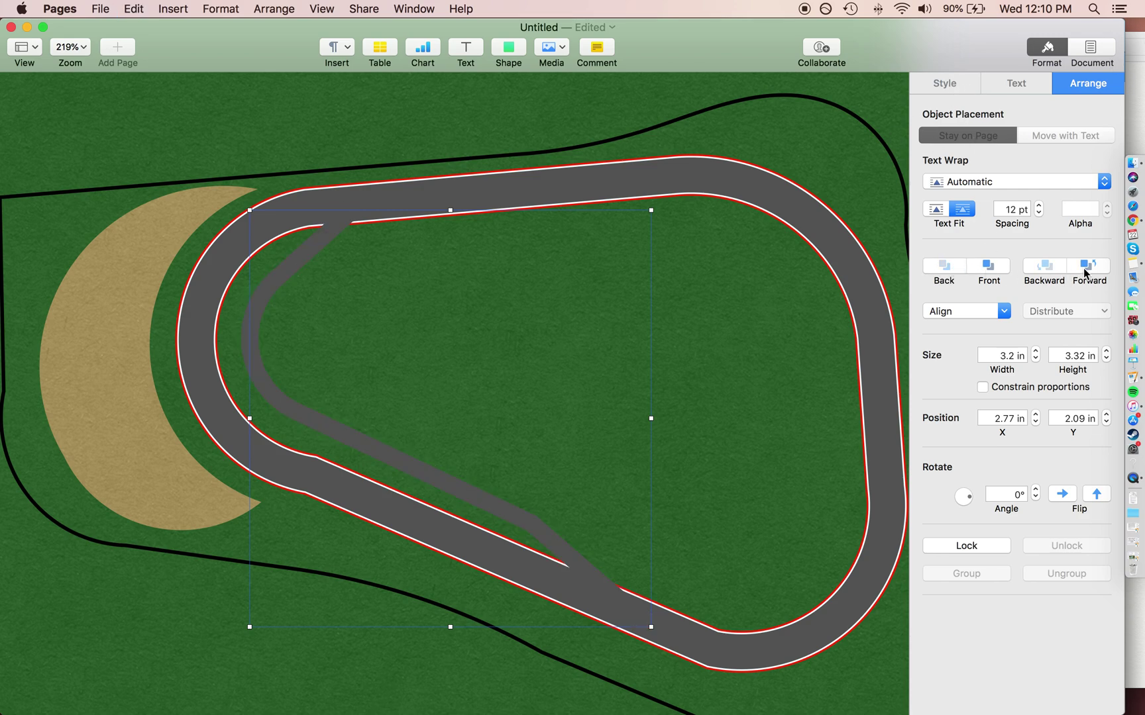
click(1089, 268)
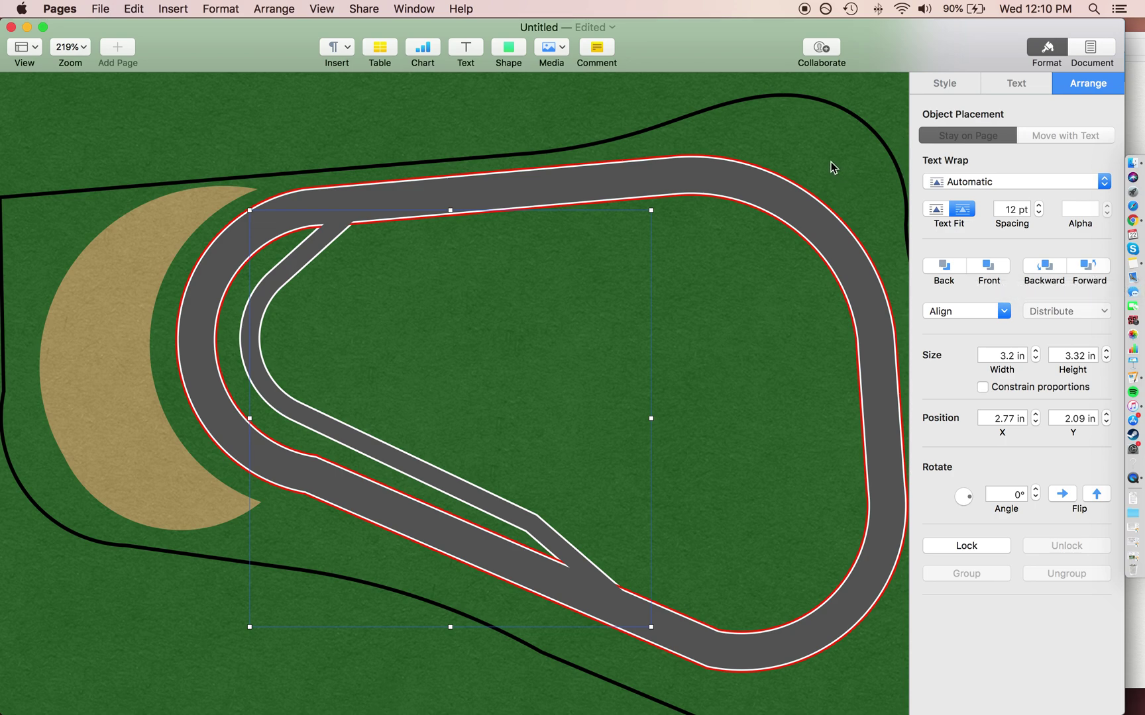
Give the outer track shape a solid grey fill, rejecting a light teal trial
click(744, 176)
click(961, 85)
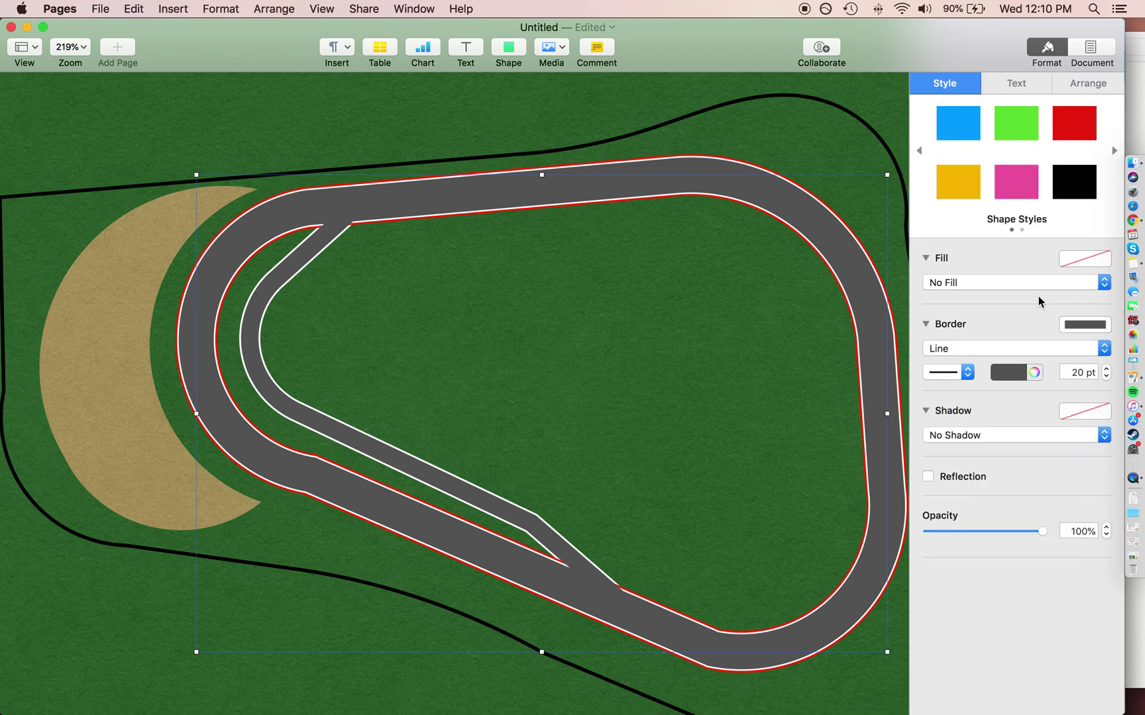
click(1011, 282)
click(1010, 300)
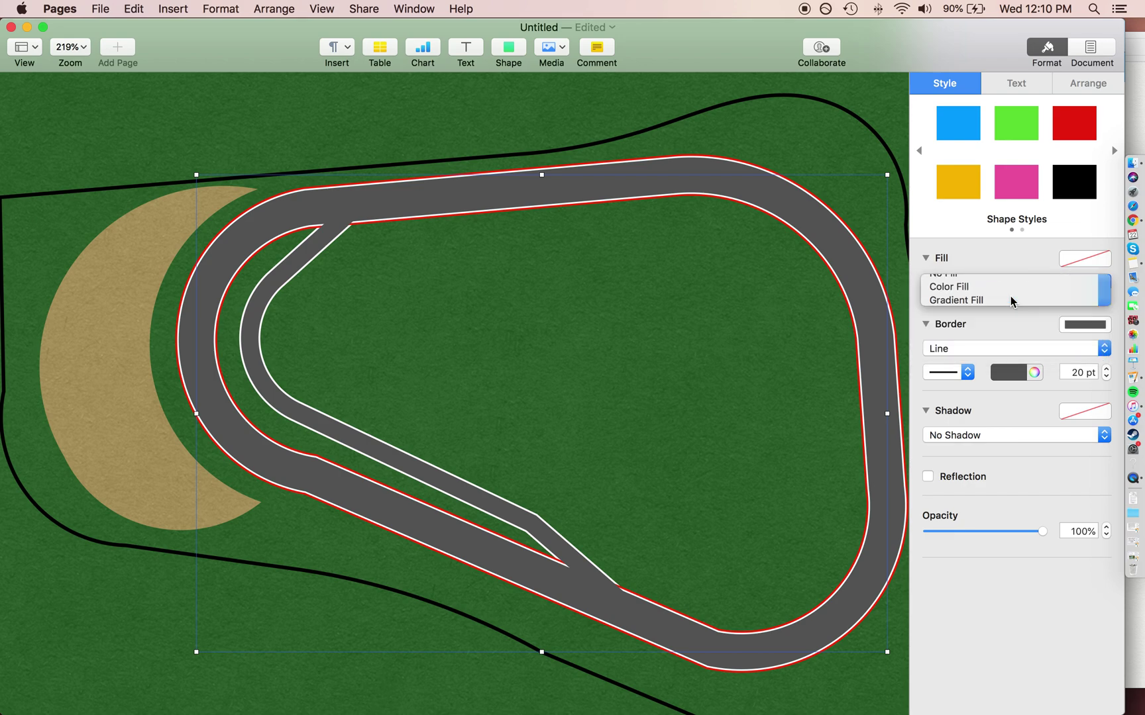
click(948, 285)
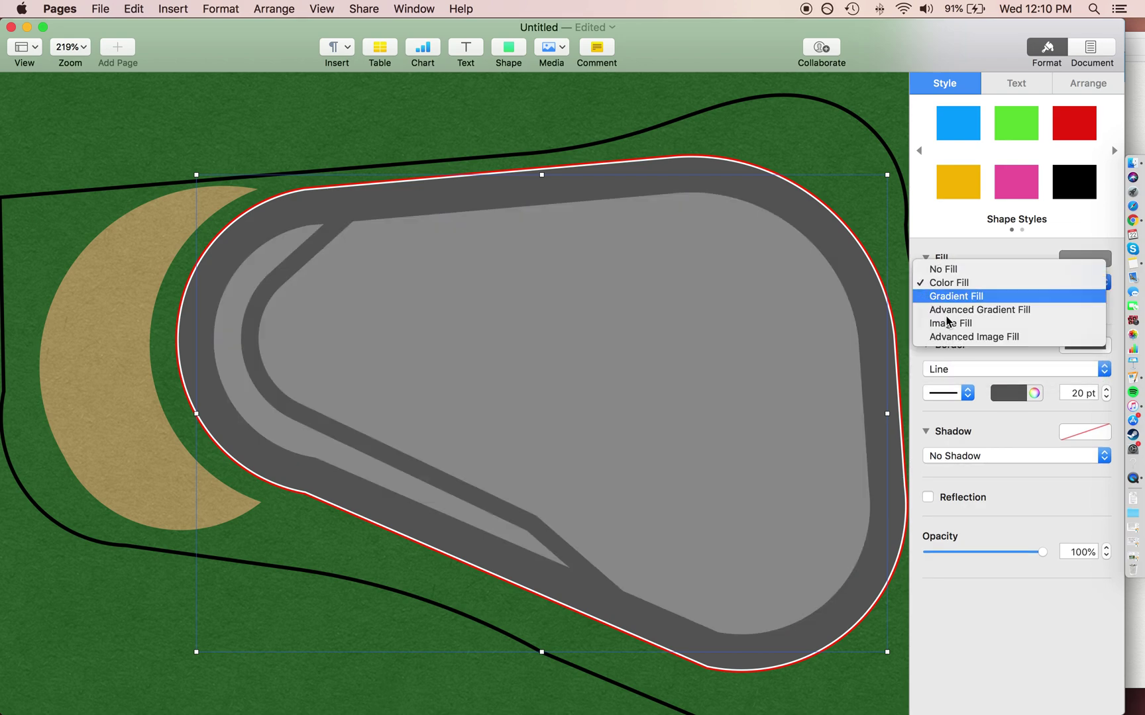
click(958, 238)
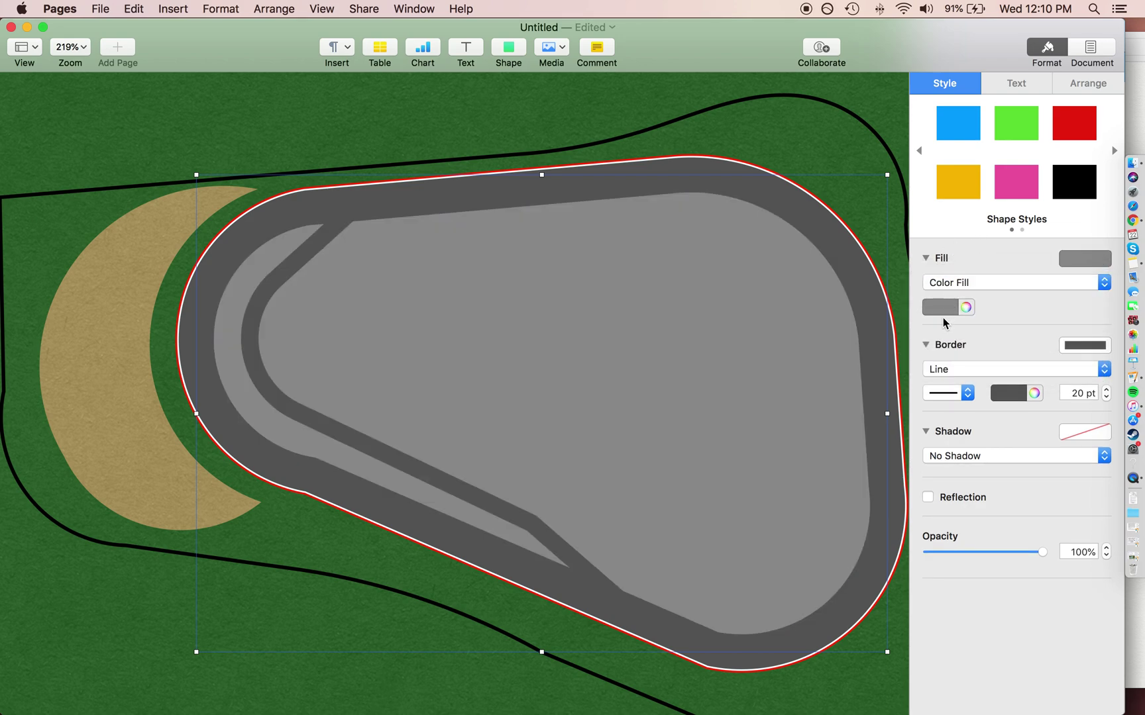
click(940, 313)
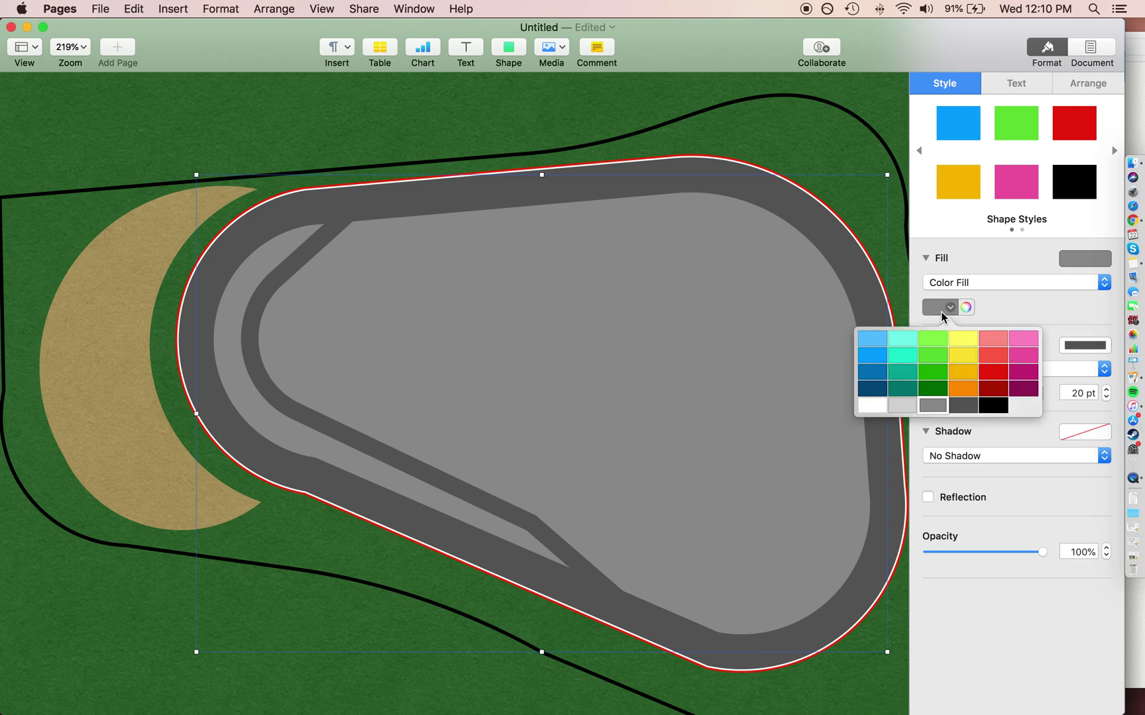
click(902, 341)
key(super+z)
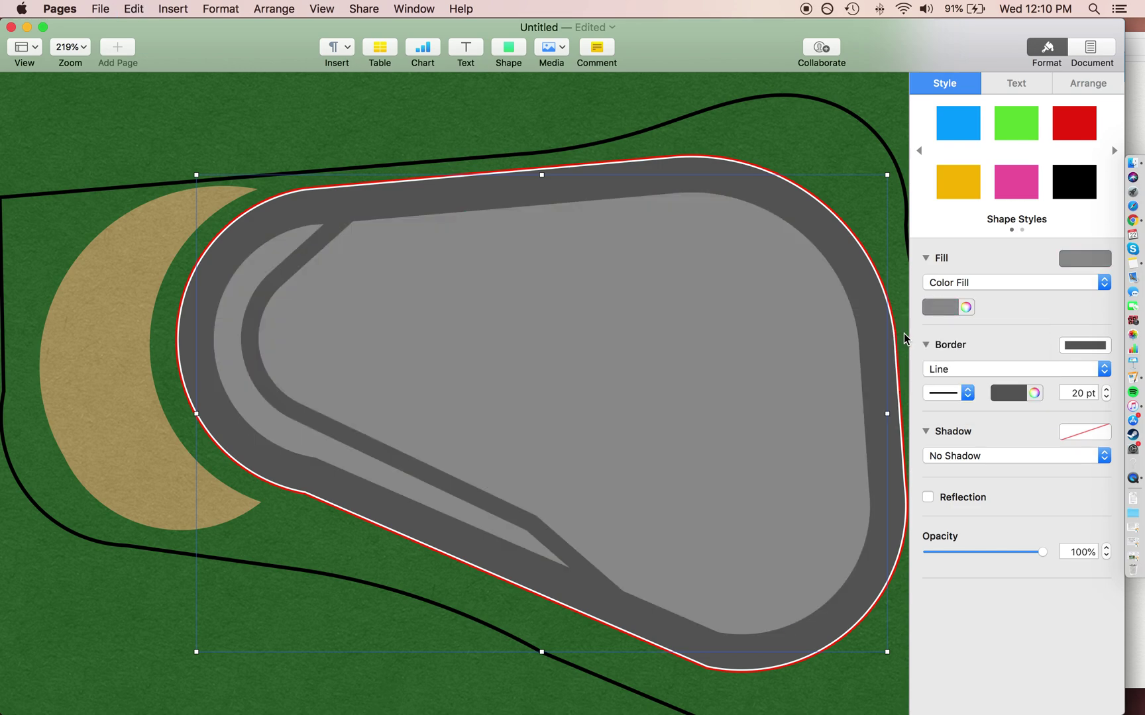
click(940, 306)
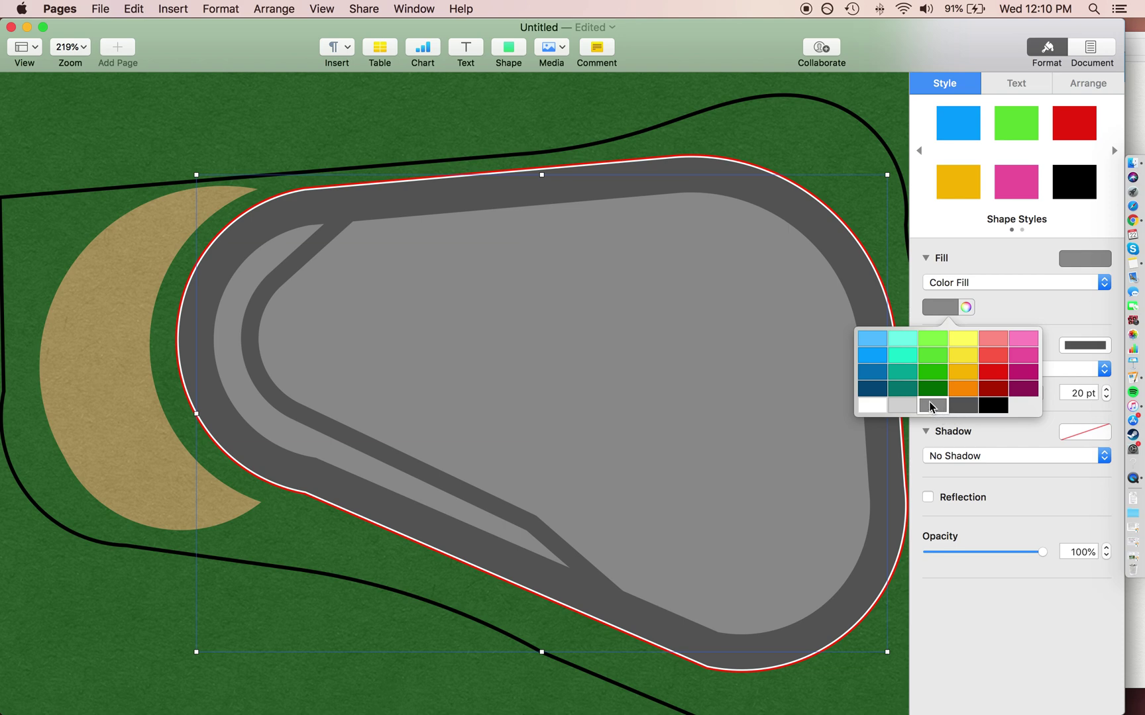
click(994, 294)
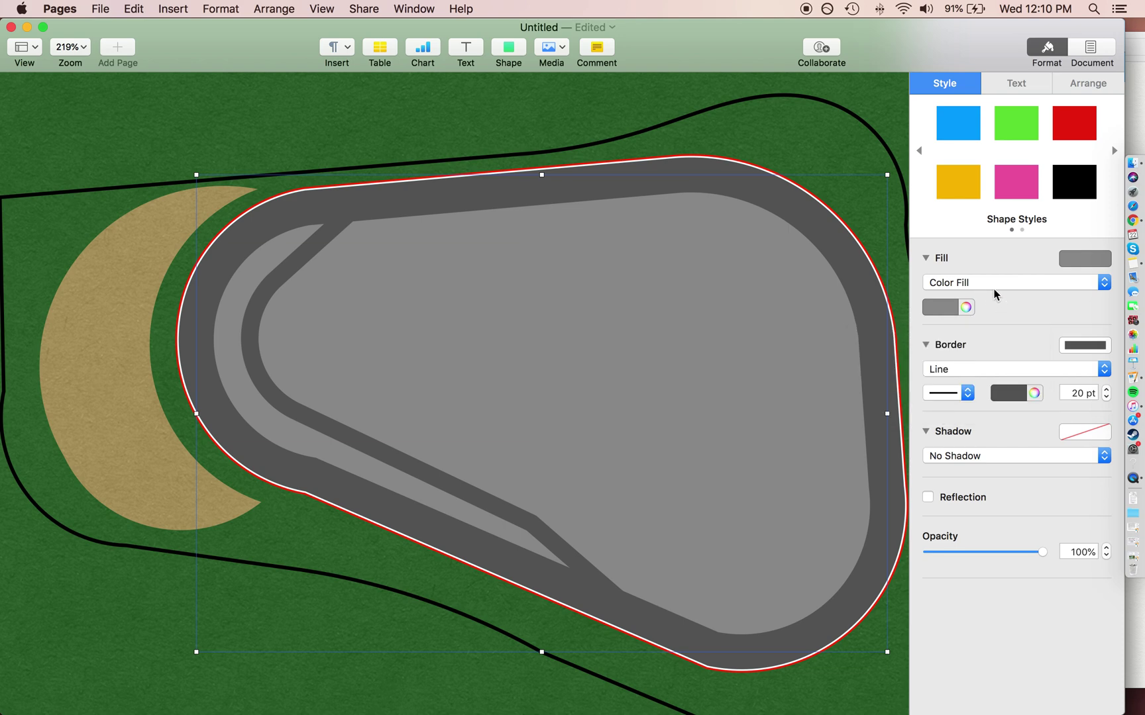
Switch the infield to a tiled textured image fill tinted light green
click(993, 284)
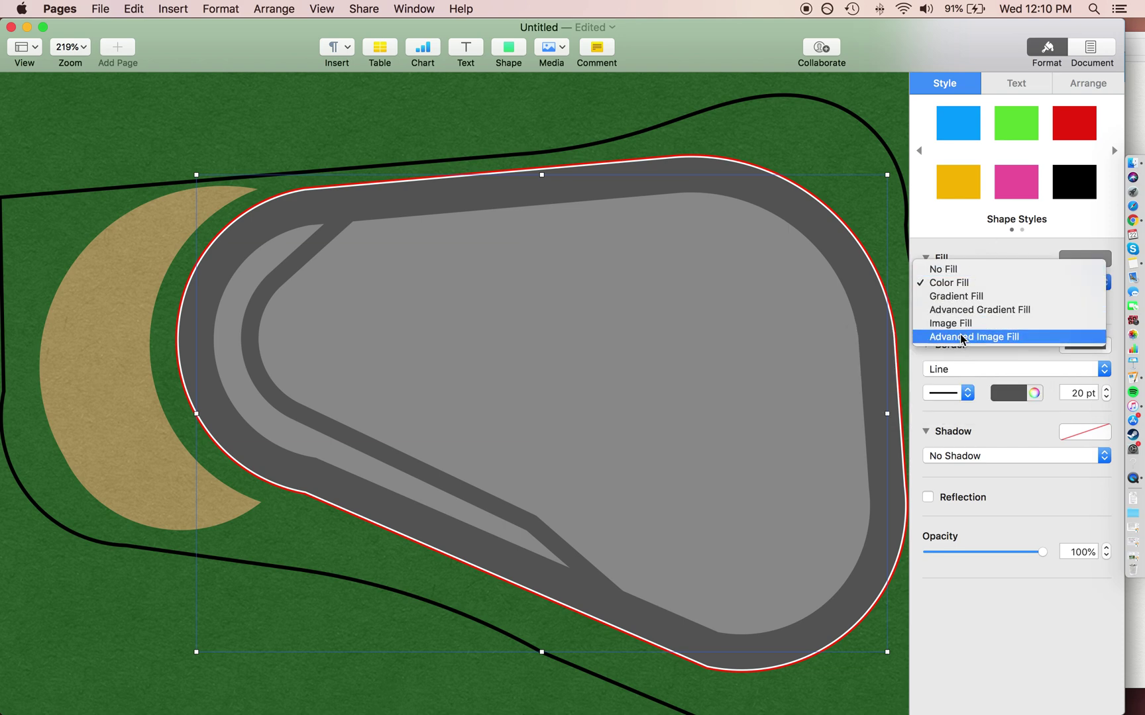
click(962, 335)
click(973, 284)
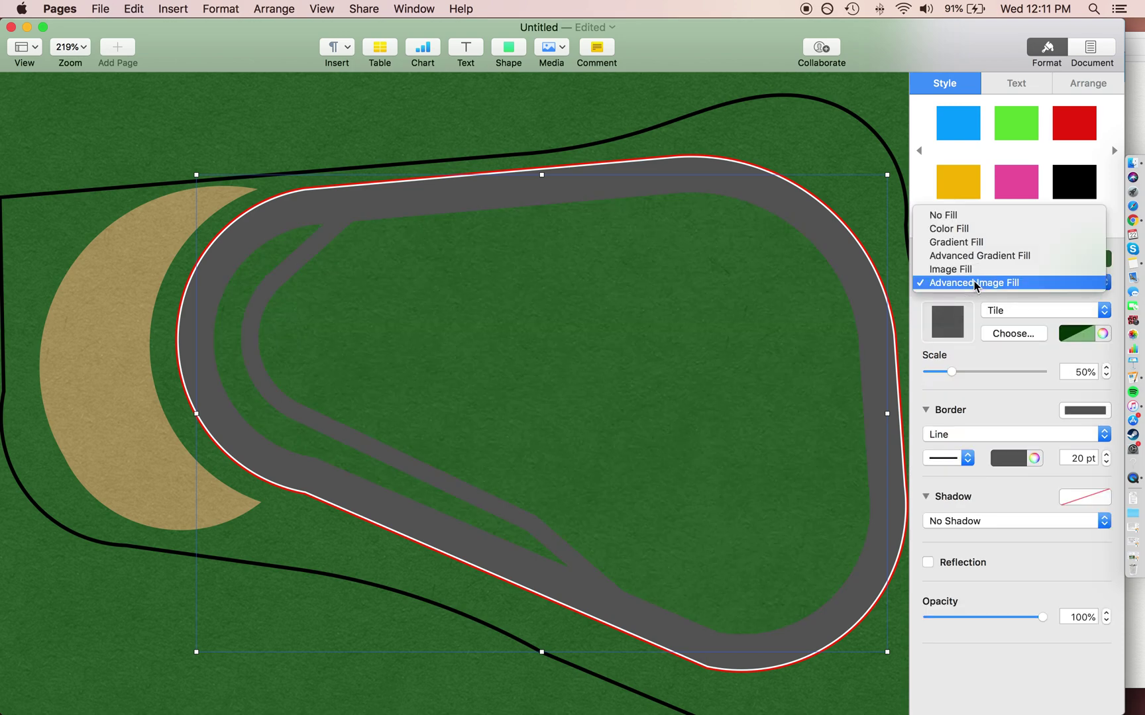
click(981, 349)
click(1084, 336)
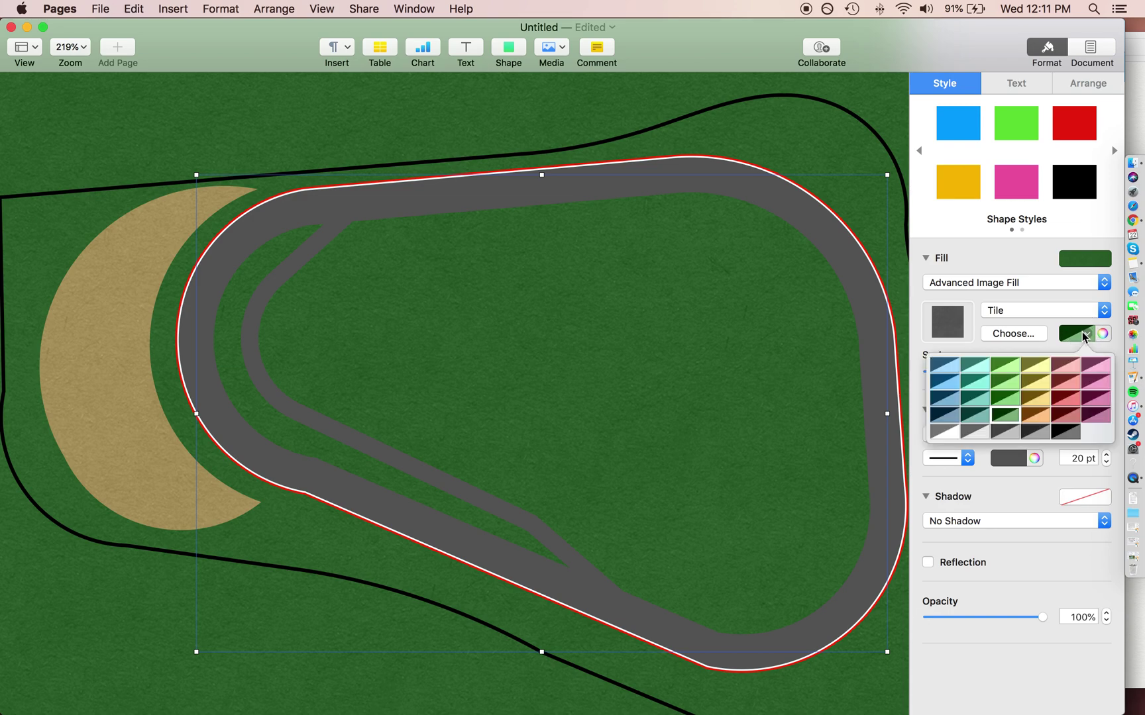
click(999, 379)
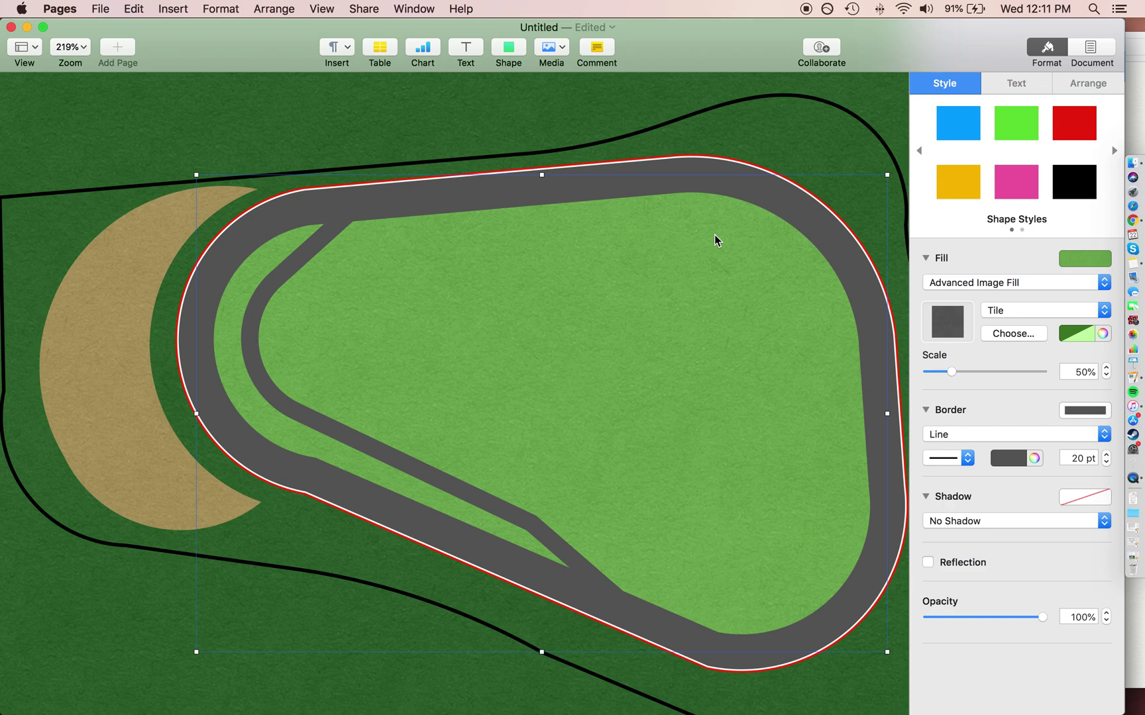
Set the track shape's fill to No Fill, then bring up the recorder's stop option
scroll(714, 235, down, 5)
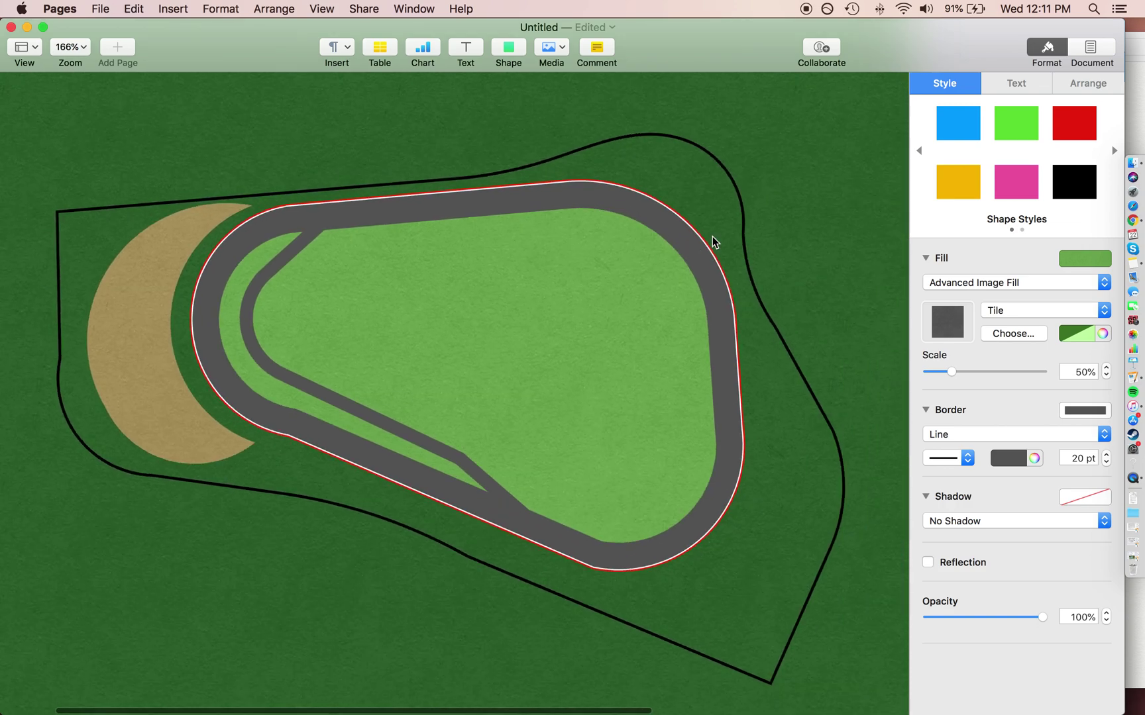
scroll(712, 241, down, 3)
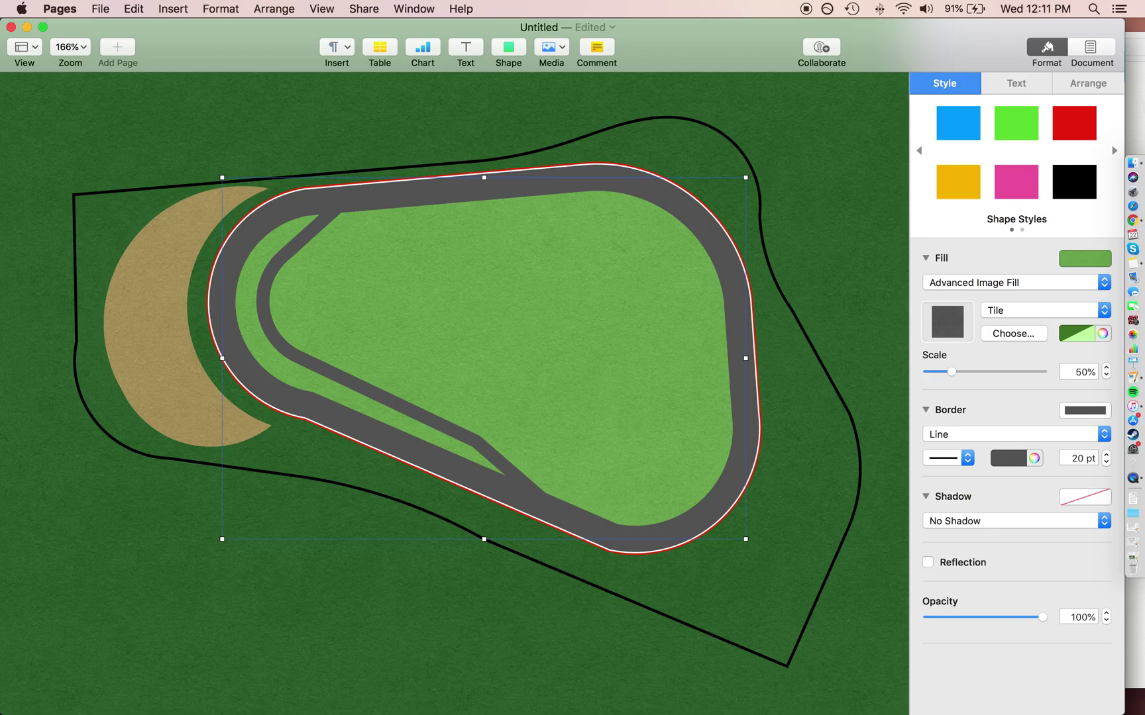
click(1044, 283)
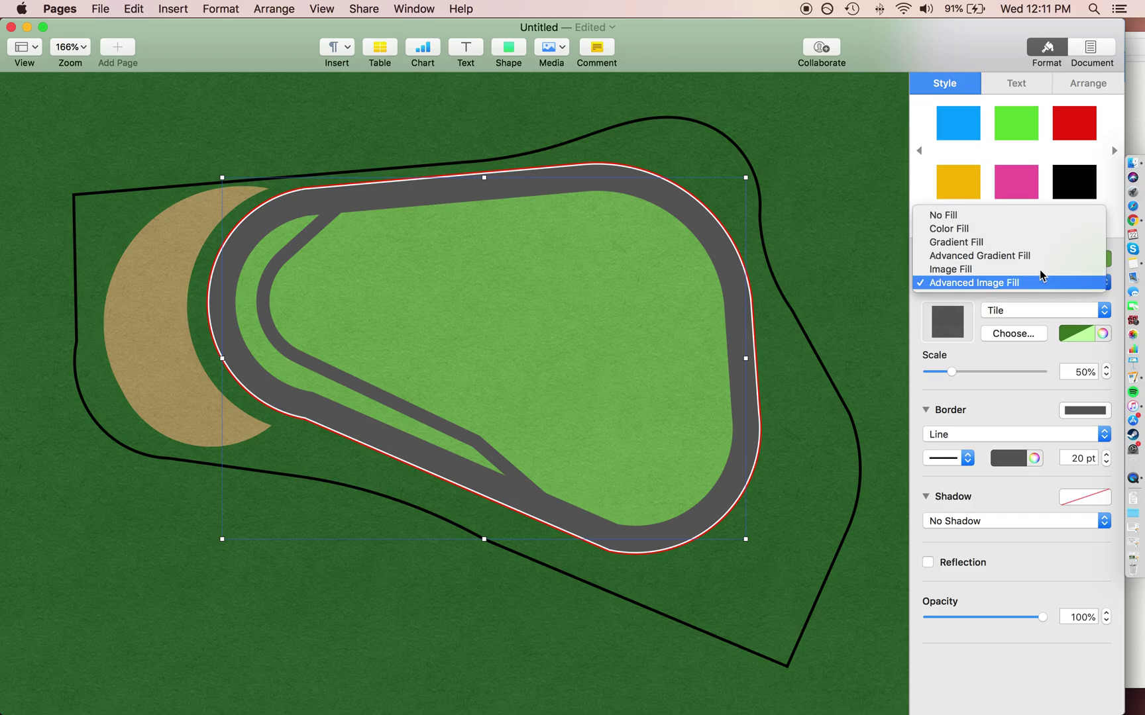
click(1014, 214)
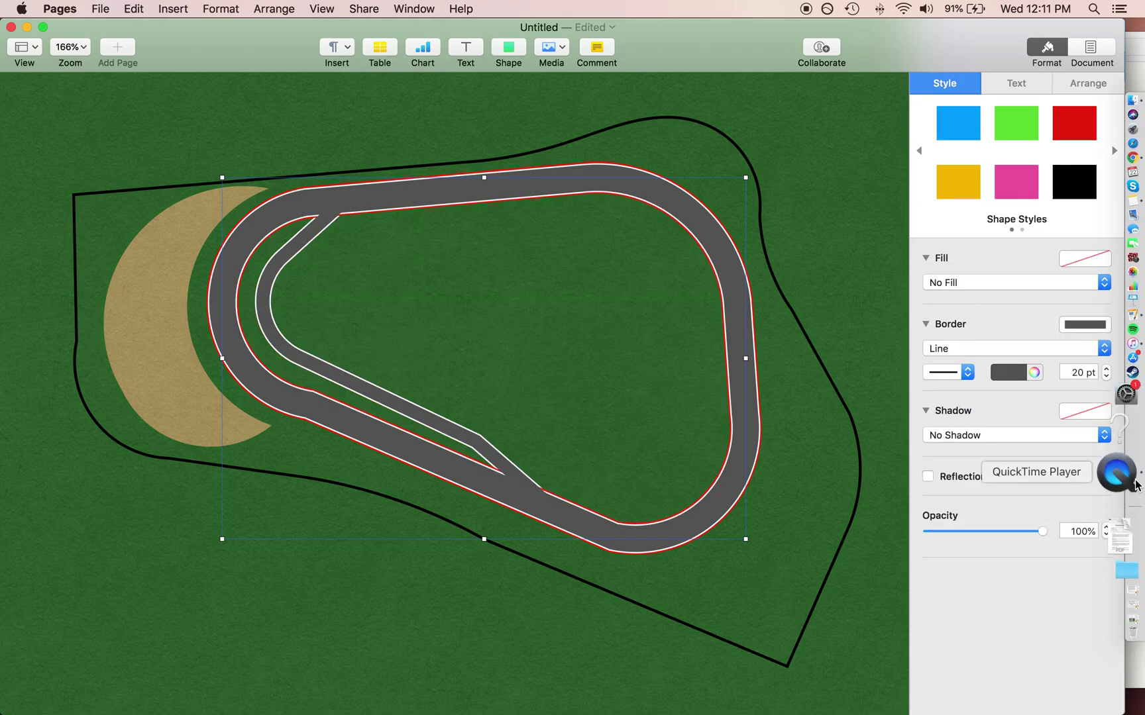
click(1134, 482)
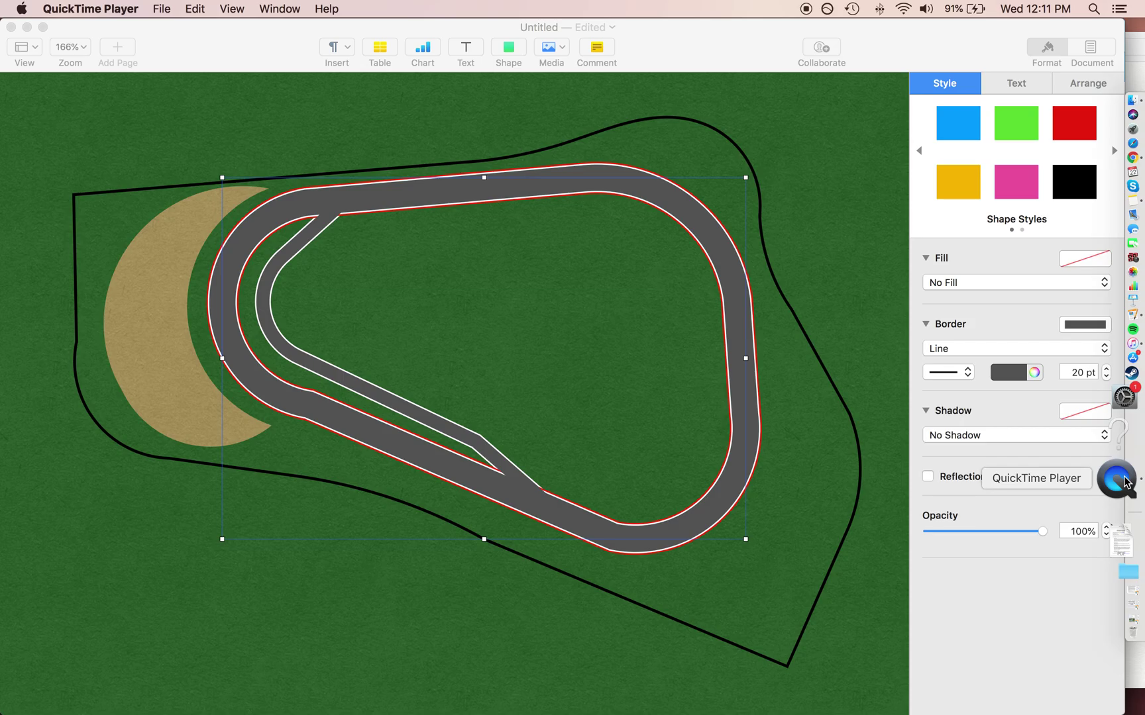
right_click(1126, 482)
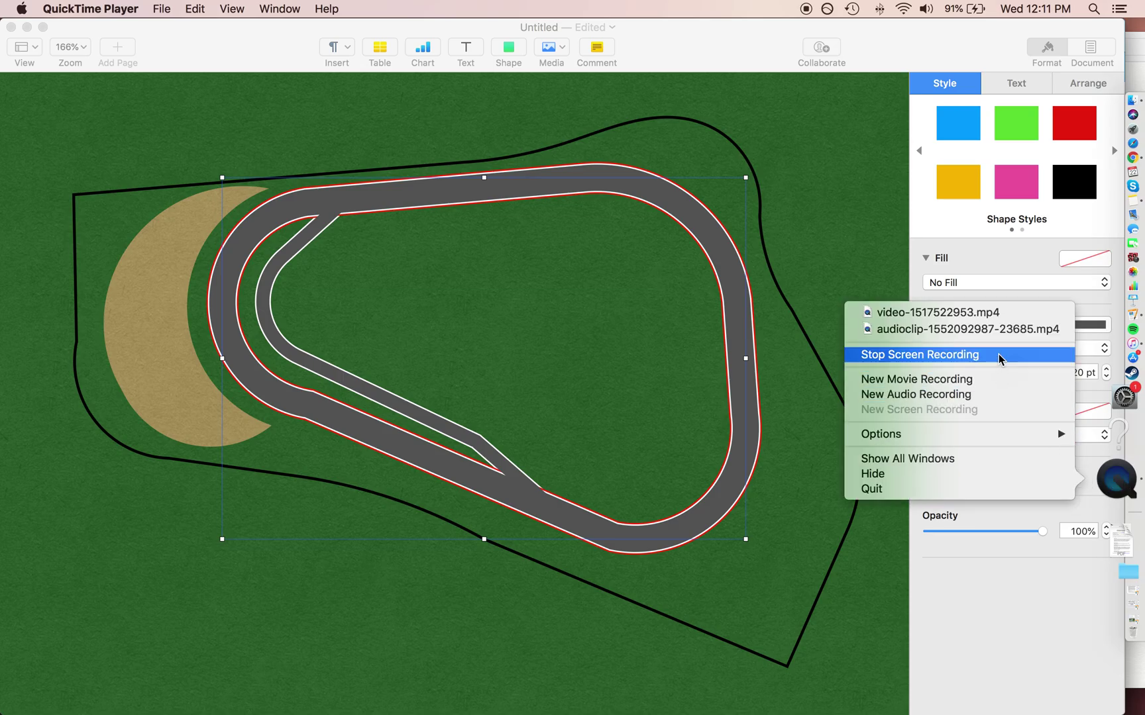